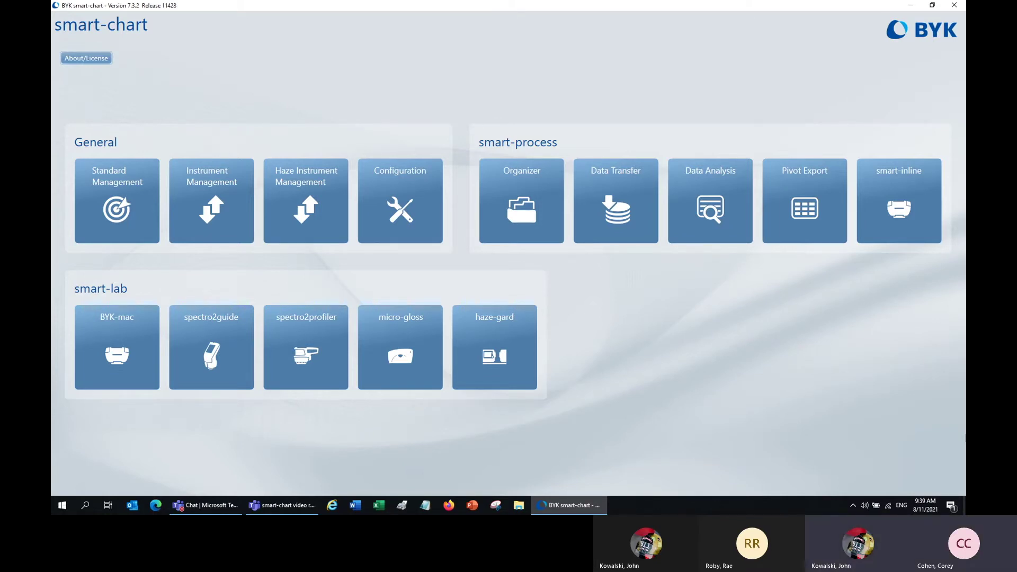
Open the 2018 Summer Survey database in Data Analysis and display the BYK-mac i measurement from 7/13/2018 9:29:02 AM.
{"action": "left_click", "coordinate": [708, 209]}
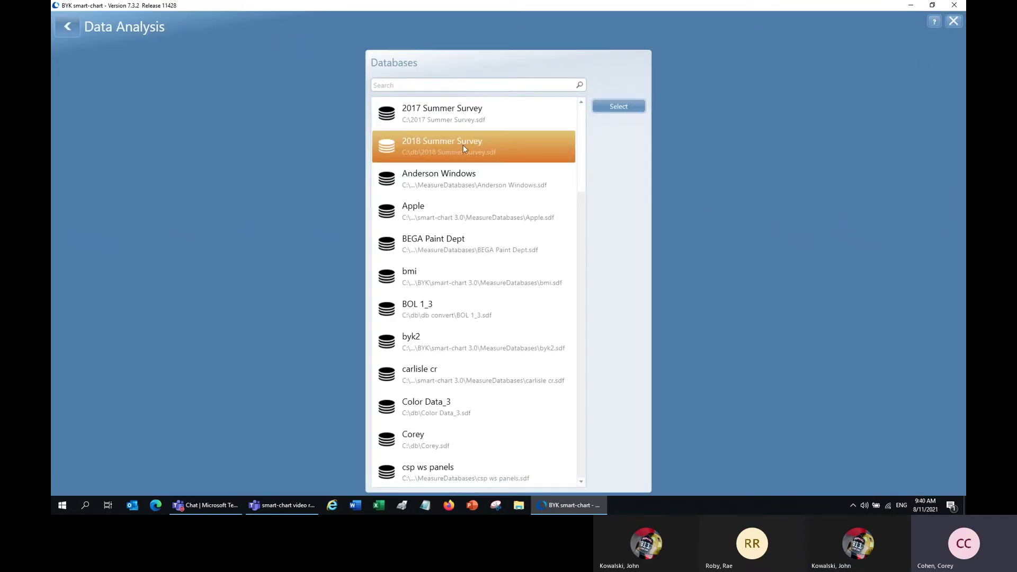
{"action": "left_click", "coordinate": [623, 108]}
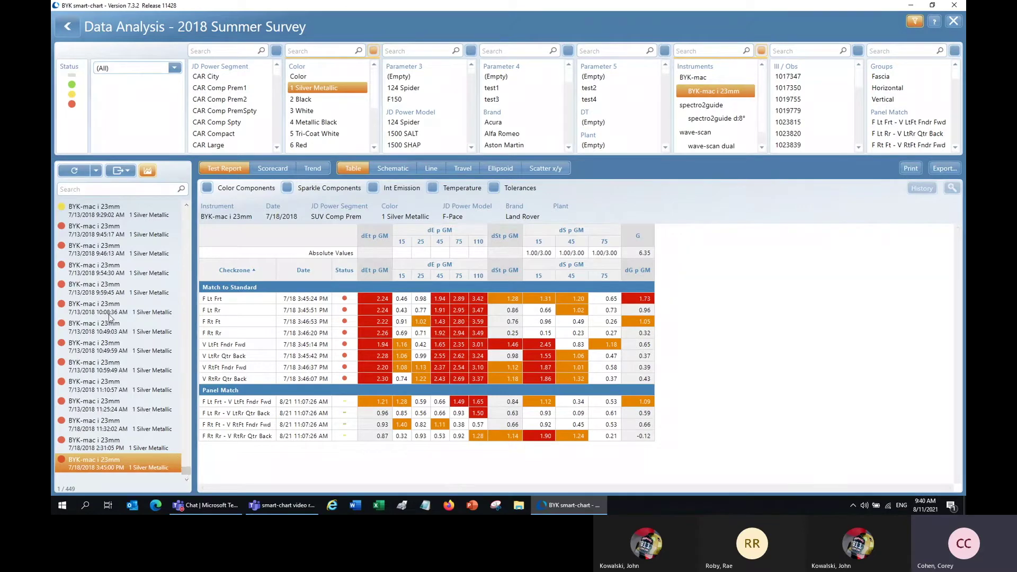
{"action": "scroll", "coordinate": [106, 338], "scroll_direction": "up", "scroll_amount": 1}
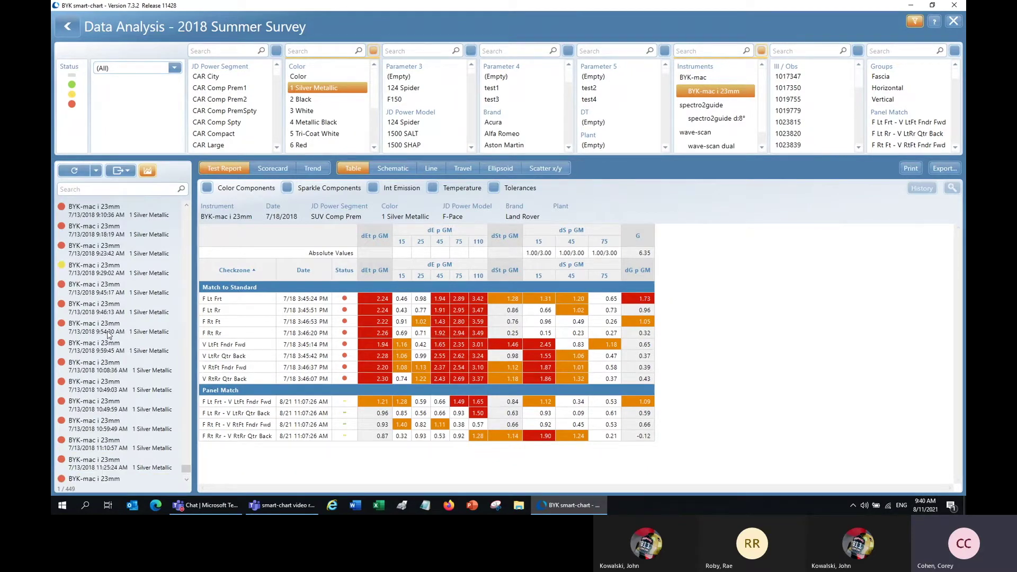
{"action": "left_click", "coordinate": [123, 271]}
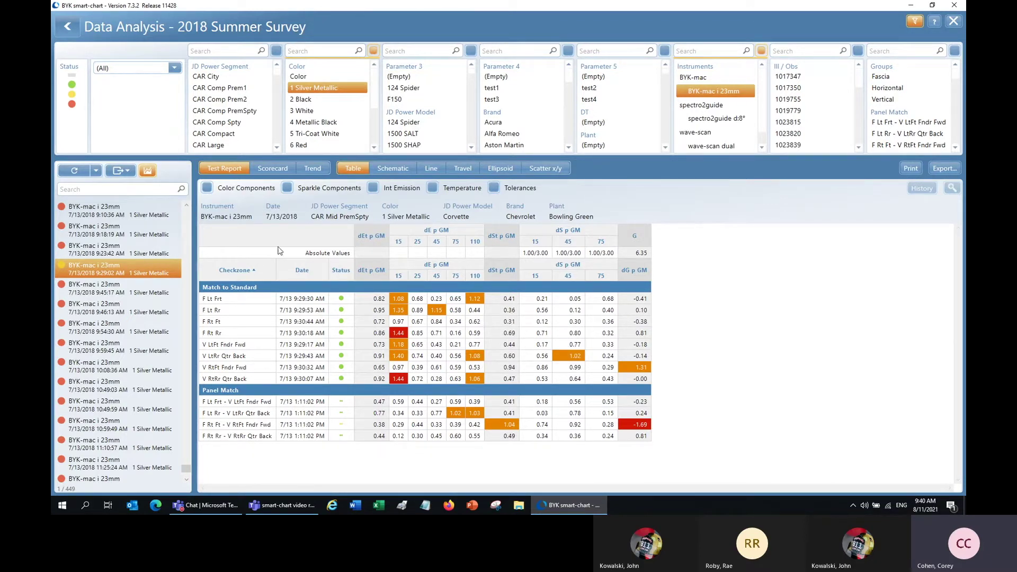
Add color components, sparkle components, Int Emission, temperature and tolerances to the test report table.
{"action": "left_click", "coordinate": [207, 188]}
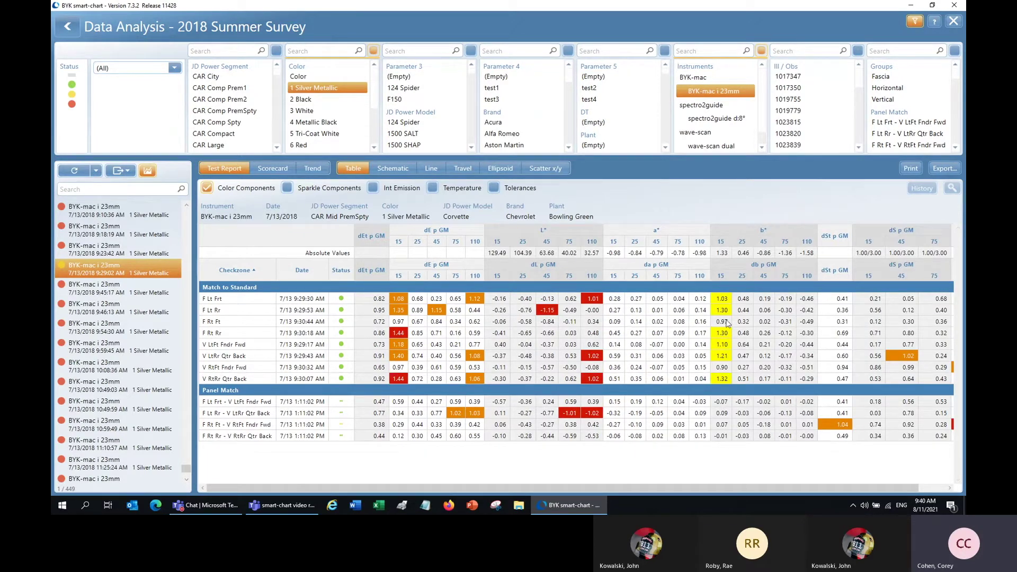
{"action": "left_click", "coordinate": [286, 189]}
{"action": "left_click_drag", "start_coordinate": [596, 487], "coordinate": [768, 488]}
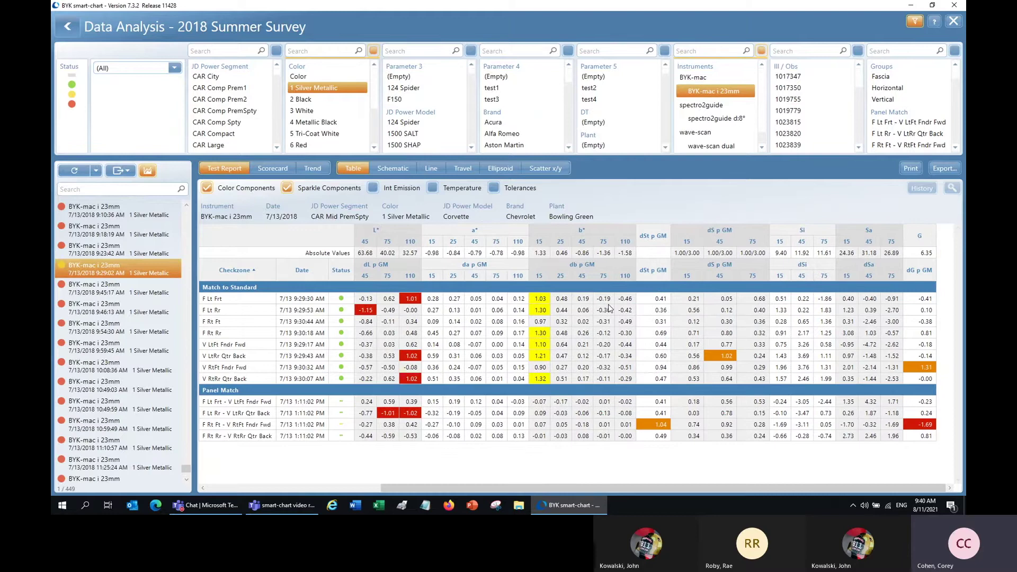
{"action": "left_click", "coordinate": [373, 189]}
{"action": "left_click", "coordinate": [432, 189]}
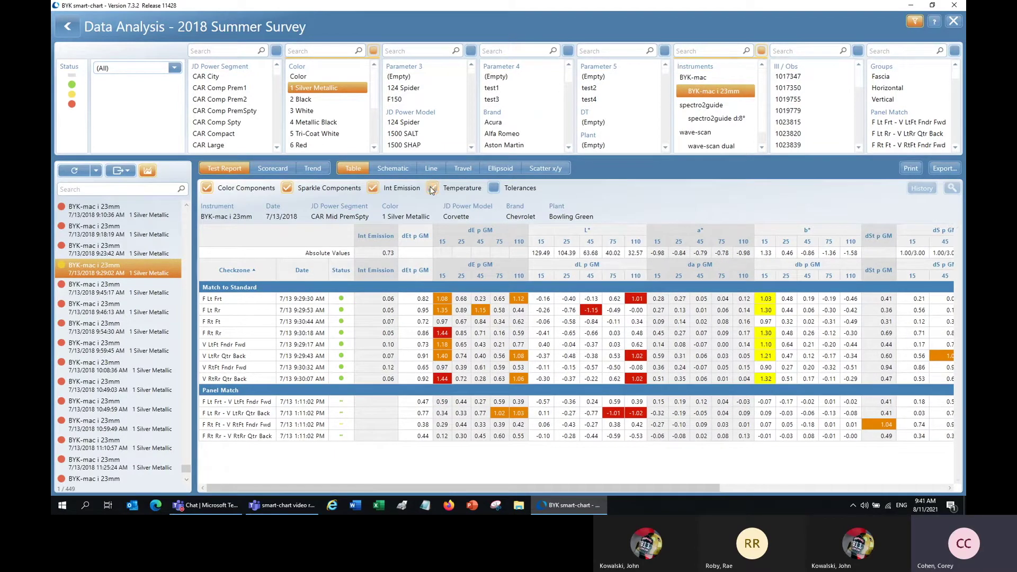
{"action": "left_click", "coordinate": [493, 189]}
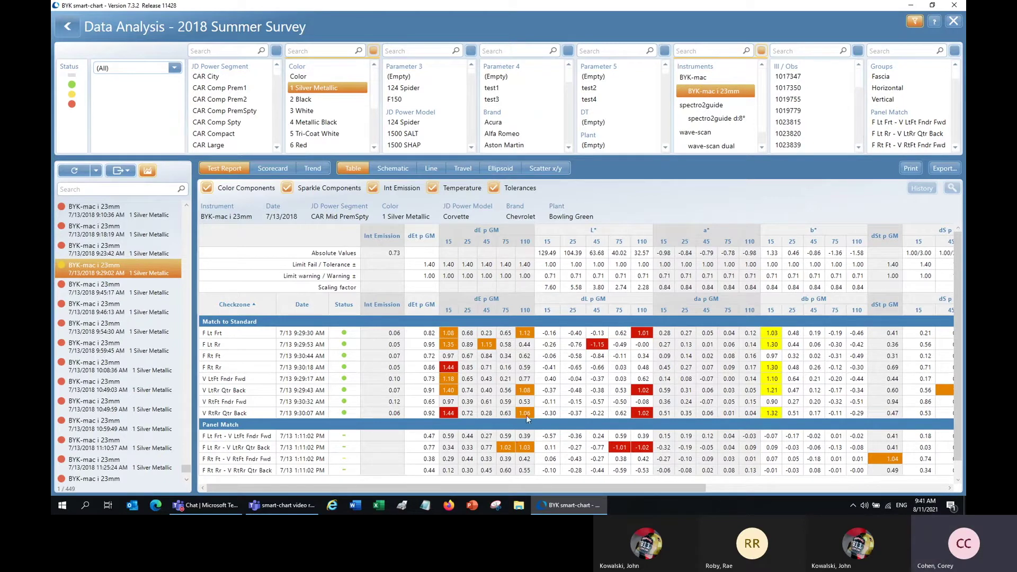
Examine the out-of-limit dE values in the table, focusing on the V LtRr Qtr Back and V LtFt Fndr Fwd checkzones.
{"action": "mouse_move", "coordinate": [532, 415]}
{"action": "scroll", "coordinate": [532, 415], "scroll_direction": "down", "scroll_amount": 1}
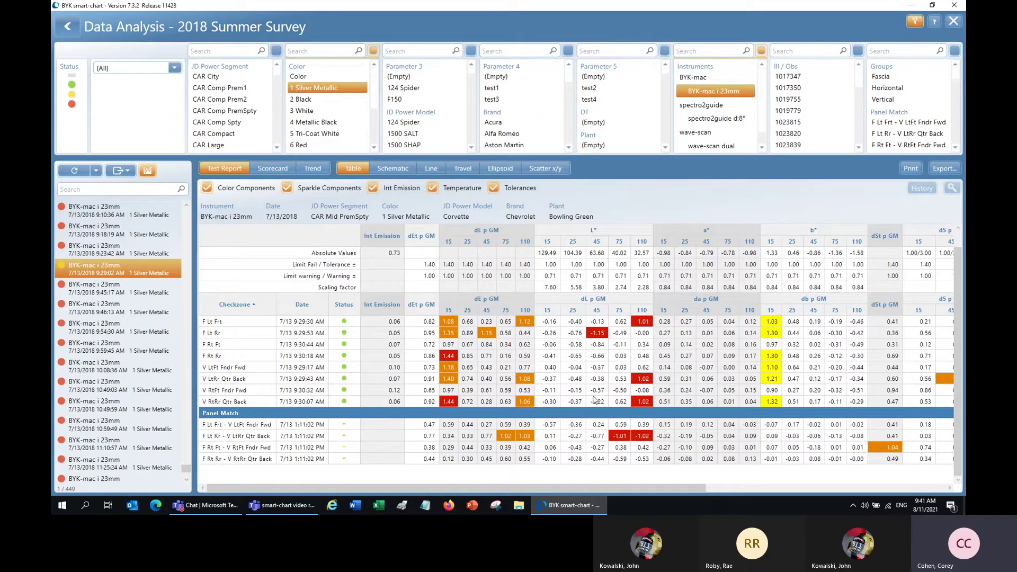
{"action": "scroll", "coordinate": [479, 411], "scroll_direction": "up", "scroll_amount": 1}
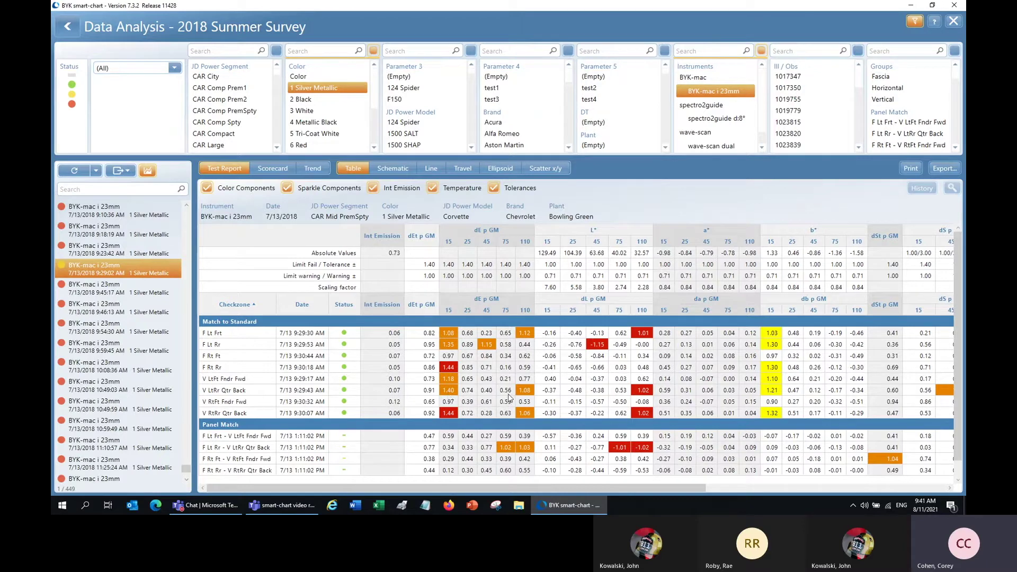
{"action": "mouse_move", "coordinate": [452, 376]}
{"action": "left_click", "coordinate": [472, 394]}
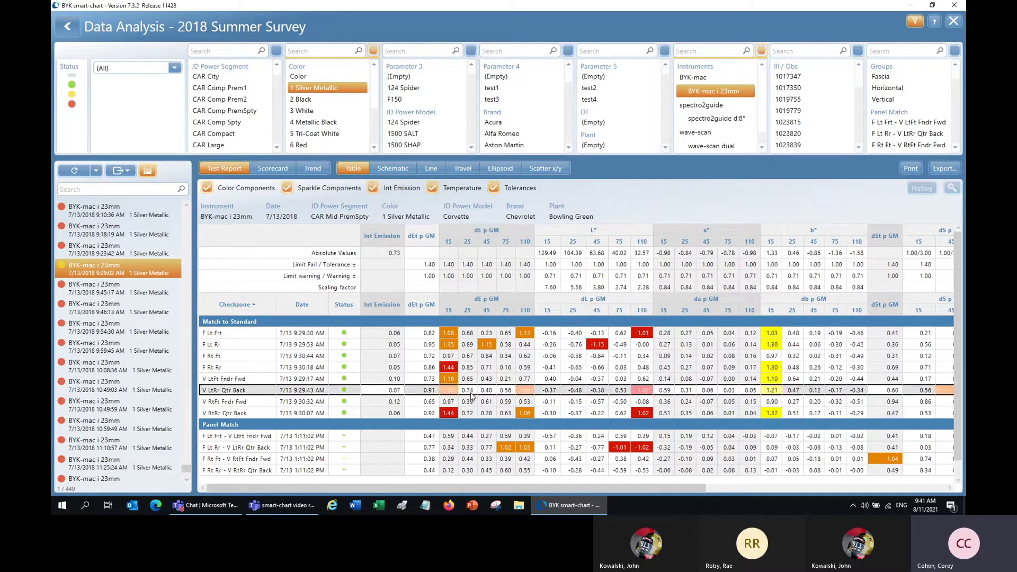
{"action": "mouse_move", "coordinate": [454, 384]}
{"action": "left_click", "coordinate": [450, 382]}
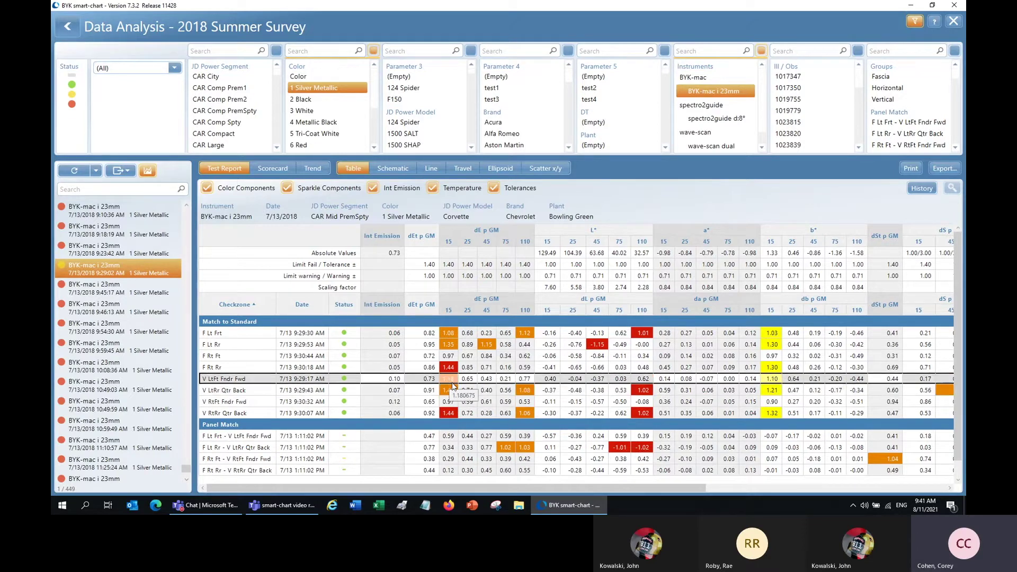
{"action": "mouse_move", "coordinate": [450, 393]}
Display the 7/13/2018 9:23:42 AM measurement and review its table through to the sparkle and temperature columns.
{"action": "left_click", "coordinate": [151, 250]}
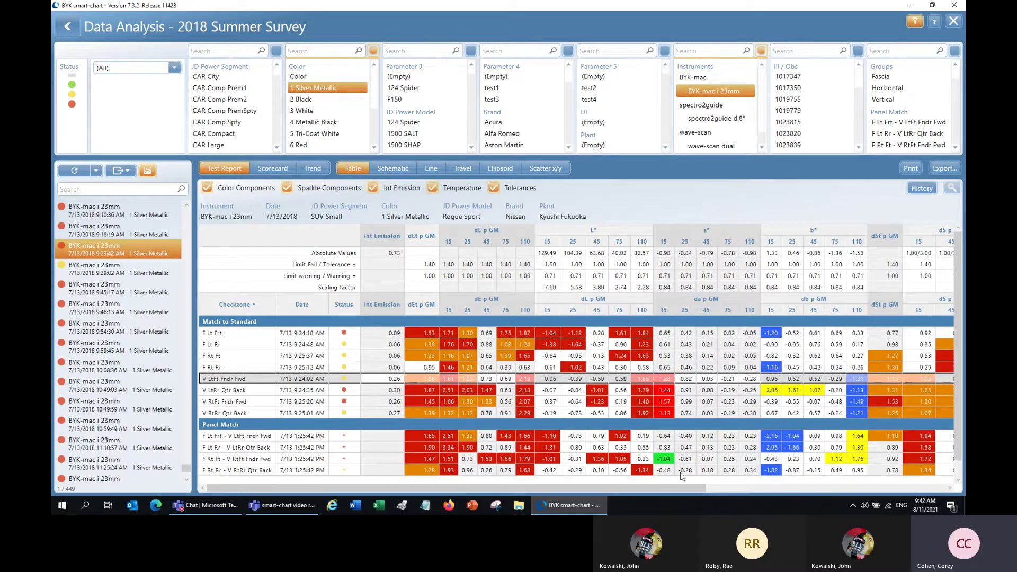
{"action": "left_click_drag", "start_coordinate": [682, 488], "coordinate": [931, 487]}
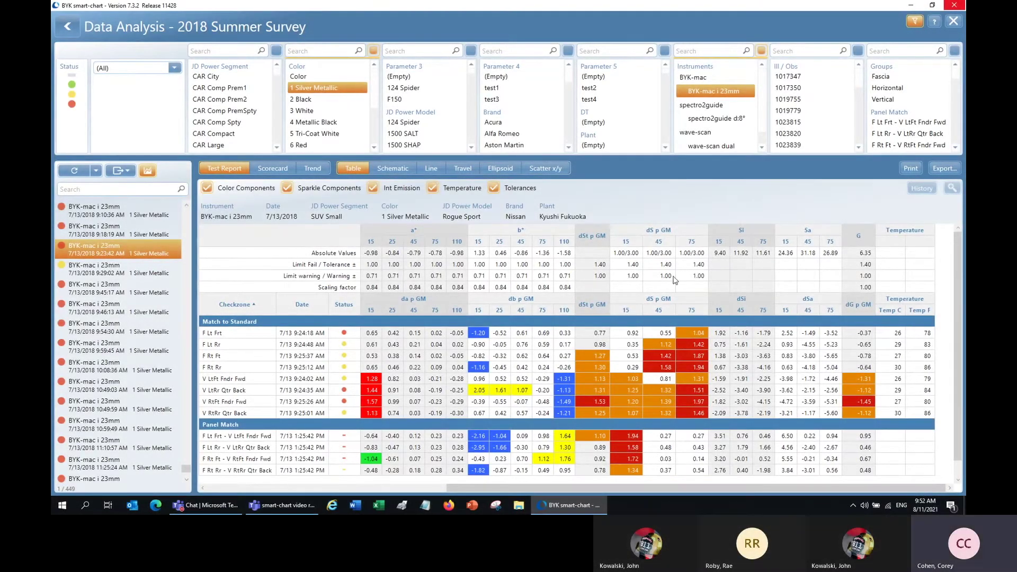
Show the report as a vehicle schematic and select the F Rt Ft, V RtFt Fndr Fwd and F Lt Frt checkzones on the drawing.
{"action": "left_click", "coordinate": [390, 169]}
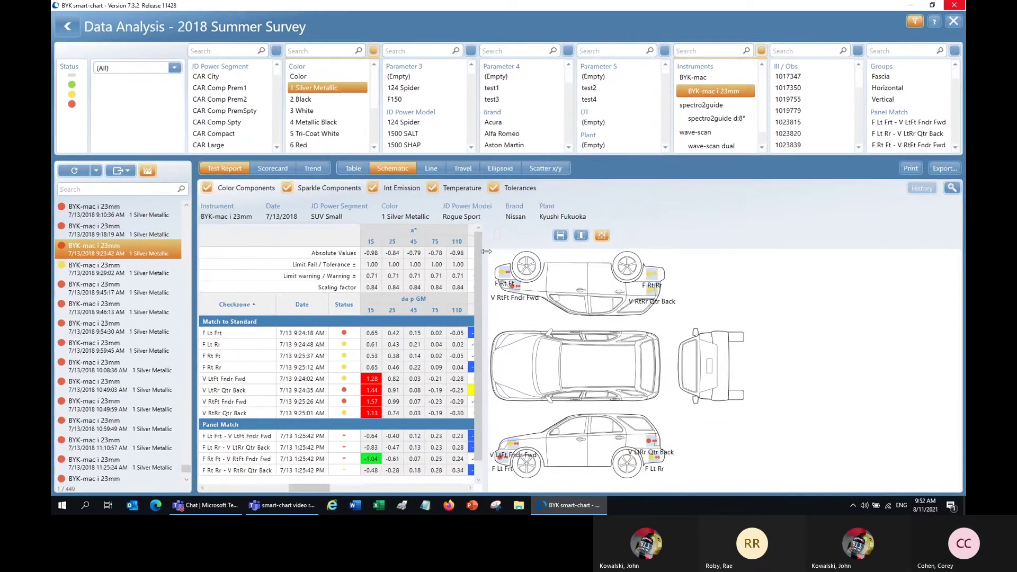
{"action": "left_click", "coordinate": [350, 170]}
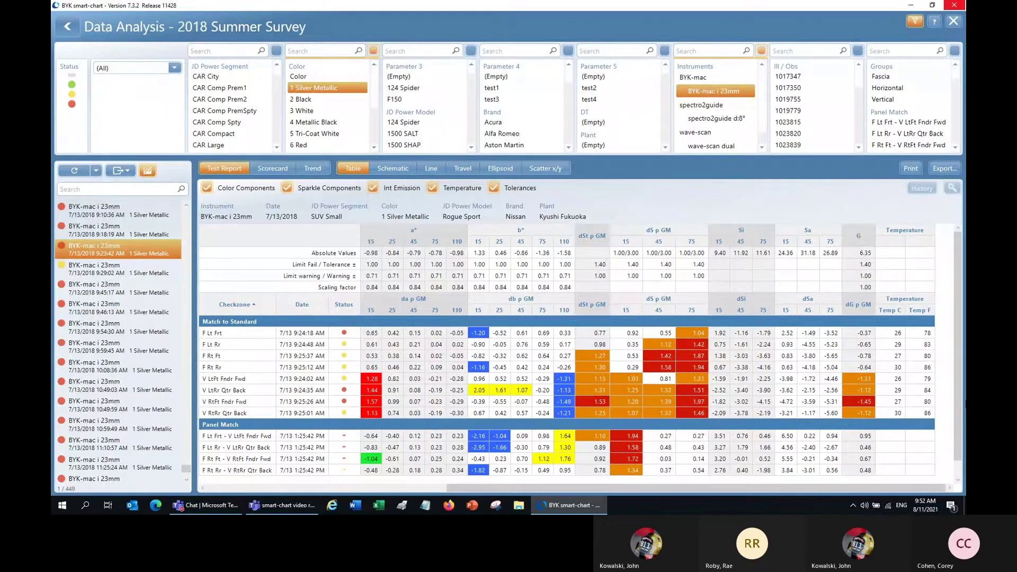
{"action": "left_click", "coordinate": [390, 168]}
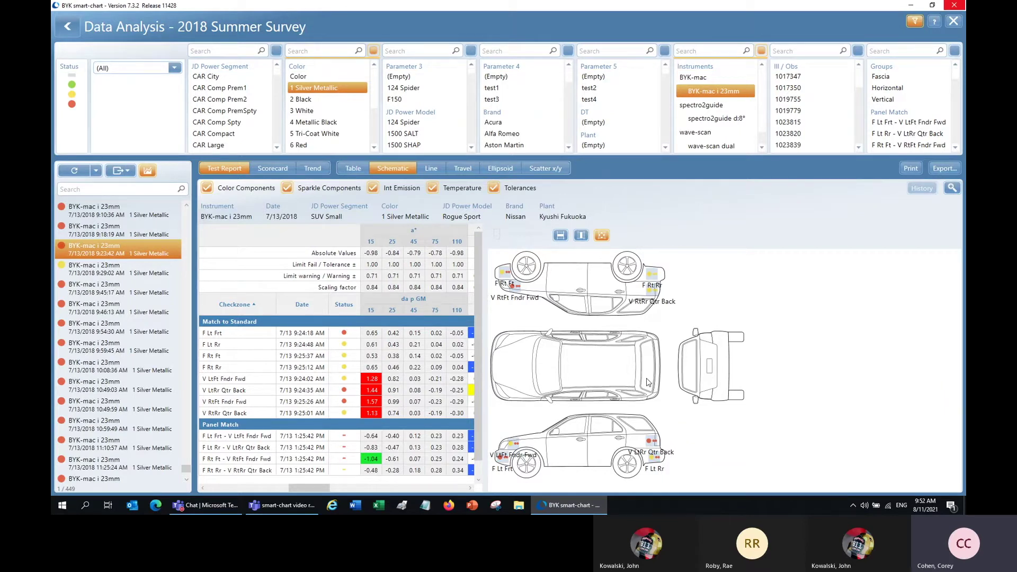
{"action": "left_click", "coordinate": [506, 275]}
{"action": "left_click", "coordinate": [514, 287]}
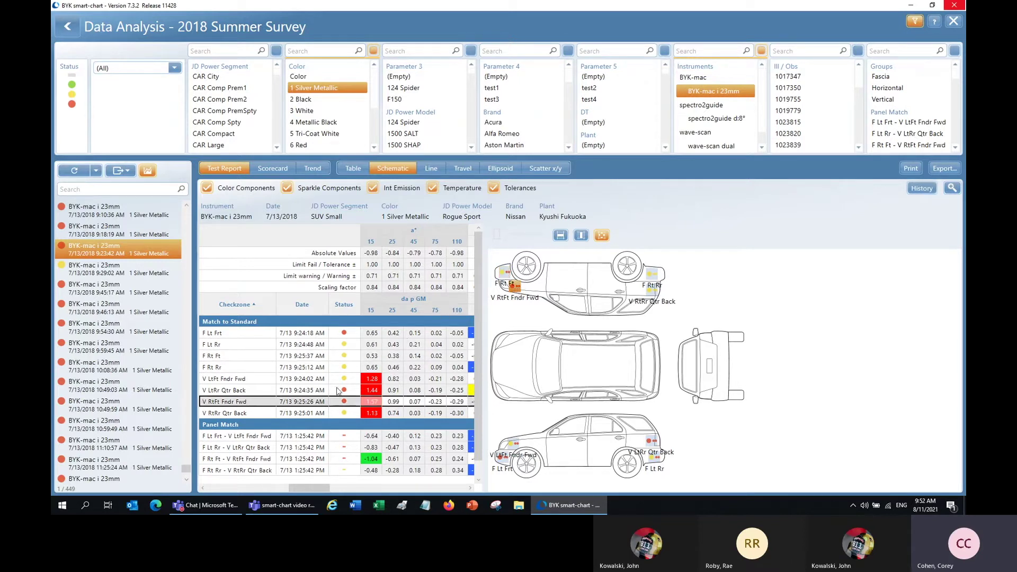
{"action": "left_click", "coordinate": [505, 458]}
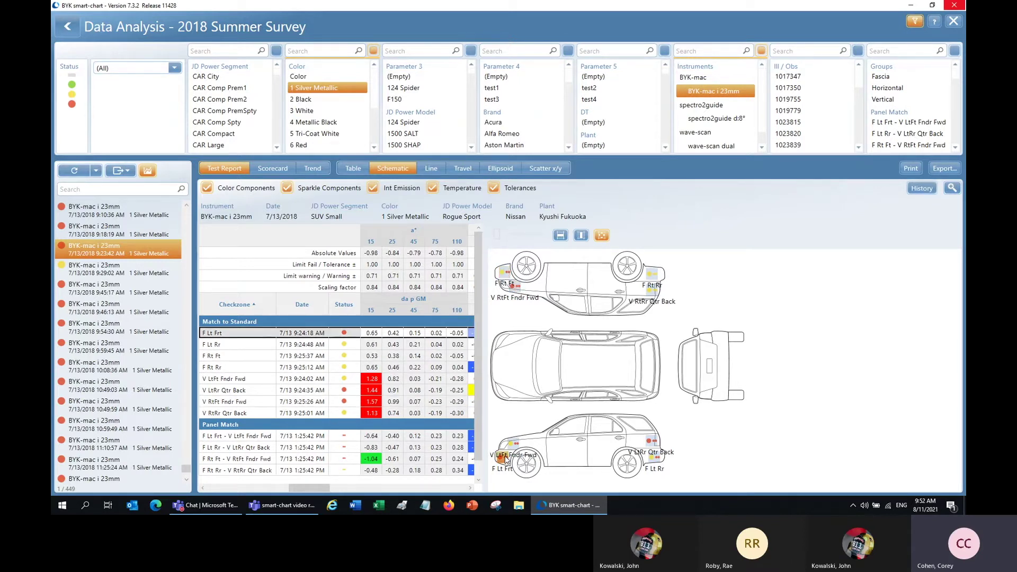
Locate the F Rt Rr, V LtFt Fndr Fwd and V LtRr Qtr Back checkzones on the schematic from their table rows.
{"action": "left_click", "coordinate": [219, 368]}
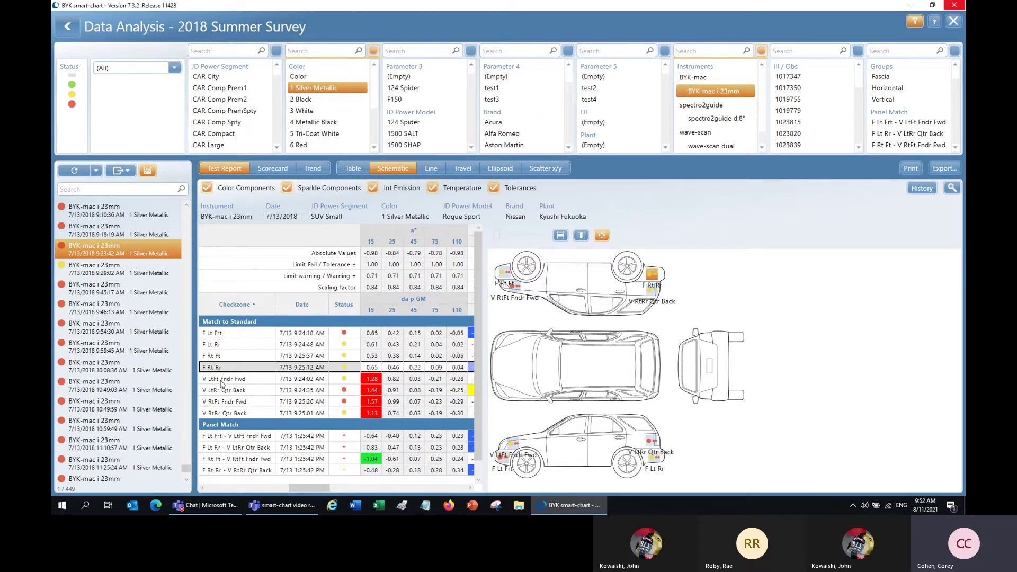
{"action": "left_click", "coordinate": [222, 381]}
{"action": "left_click", "coordinate": [220, 391]}
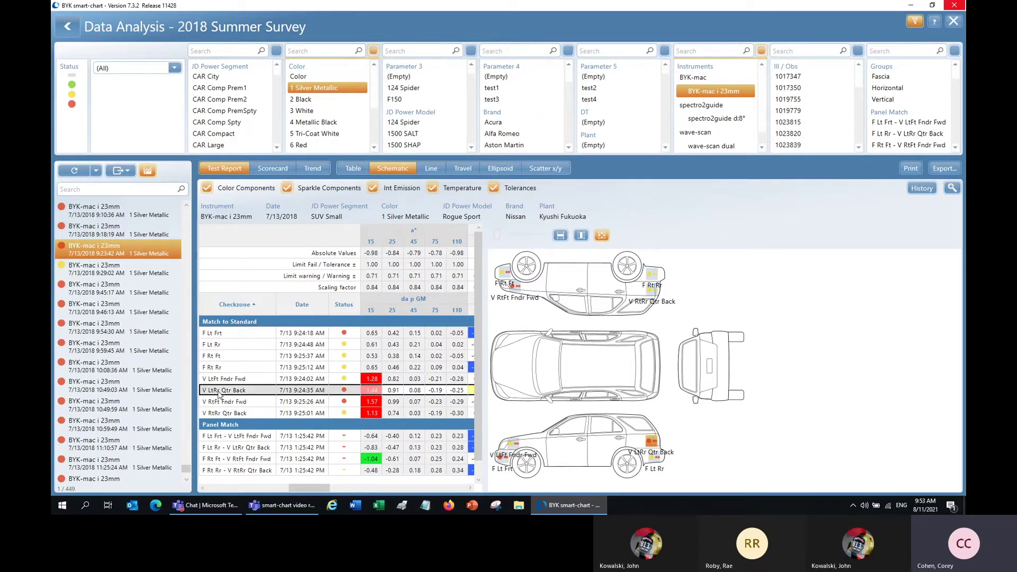
Widen the data table slightly and view the vehicle schematic enlarged in its own window before closing it.
{"action": "mouse_move", "coordinate": [482, 362]}
{"action": "left_mouse_down"}
{"action": "mouse_move", "coordinate": [840, 352]}
{"action": "mouse_move", "coordinate": [481, 354]}
{"action": "left_mouse_up"}
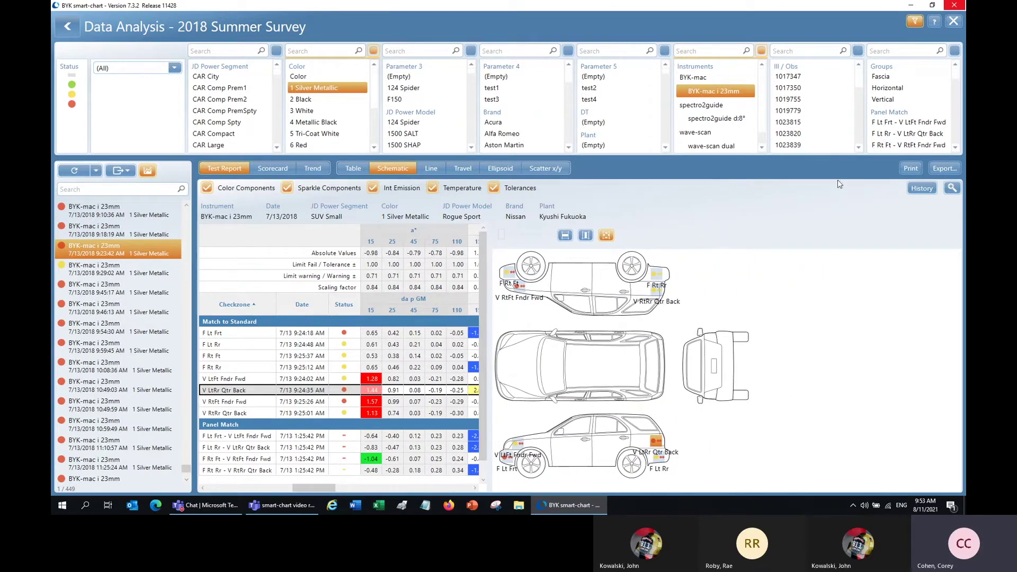
{"action": "left_click", "coordinate": [951, 188]}
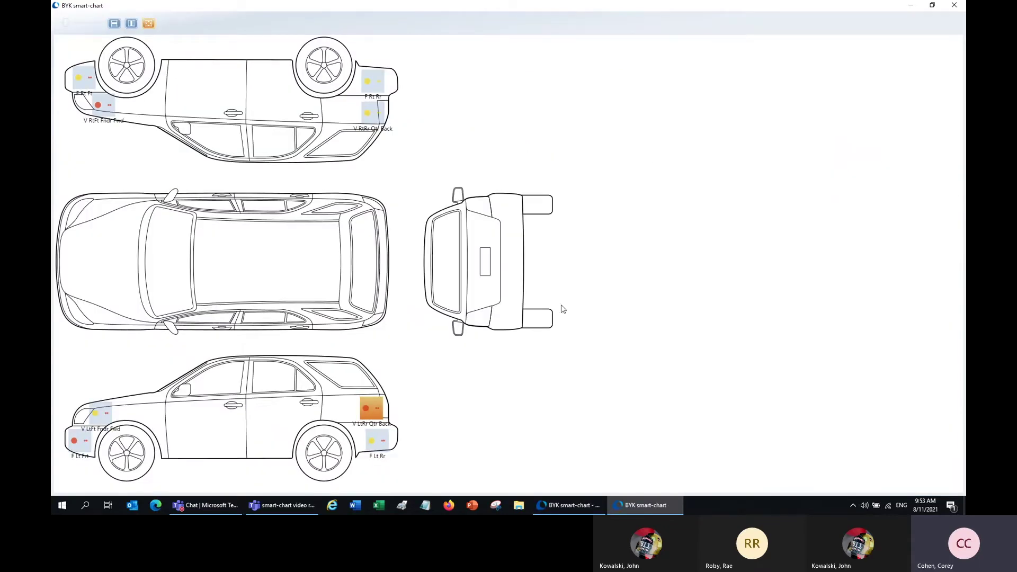
{"action": "left_click", "coordinate": [954, 6]}
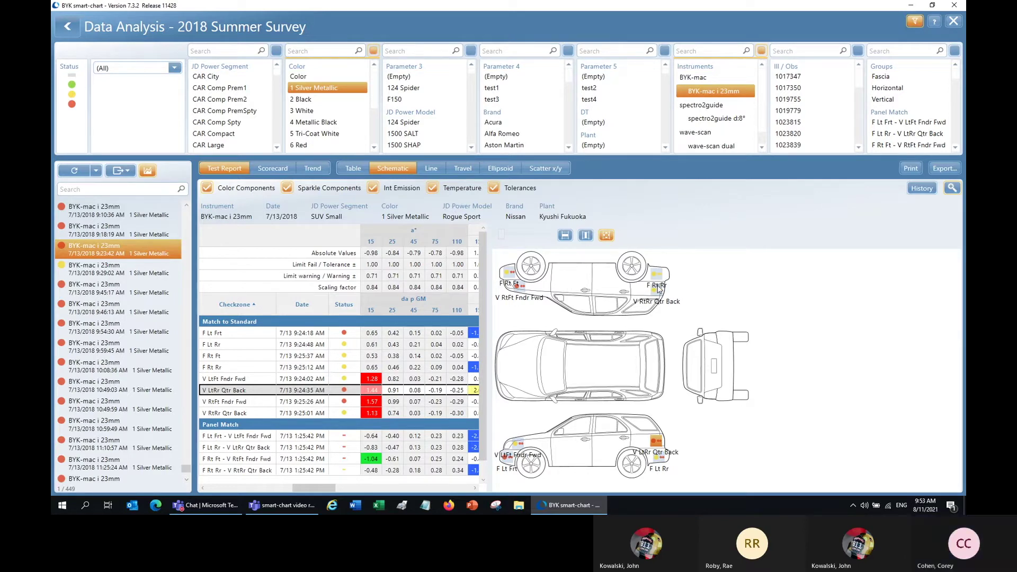
Show the measurement as line graphs and inspect them enlarged in a separate window before returning to the report.
{"action": "left_click", "coordinate": [431, 170]}
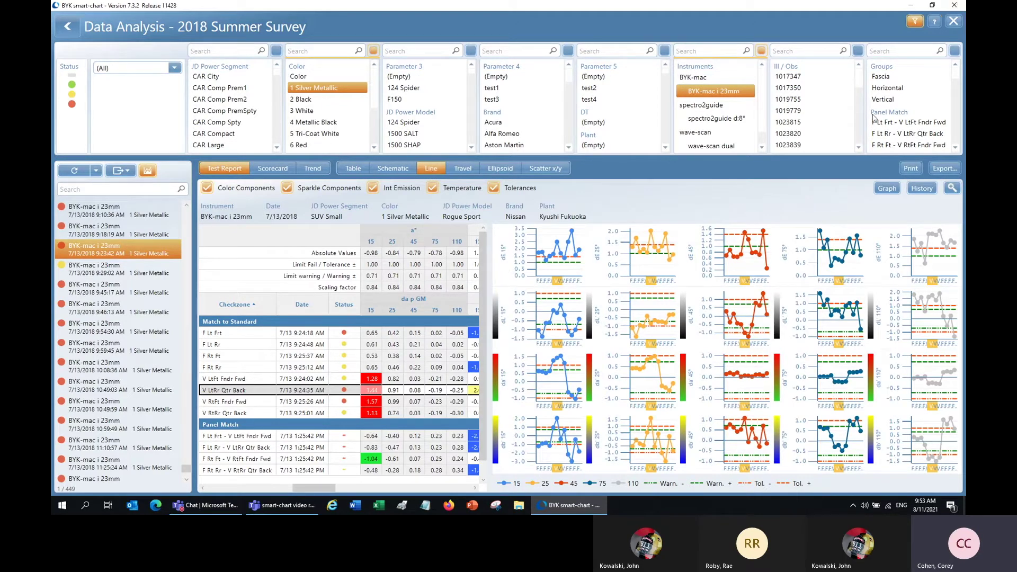
{"action": "left_click", "coordinate": [952, 190]}
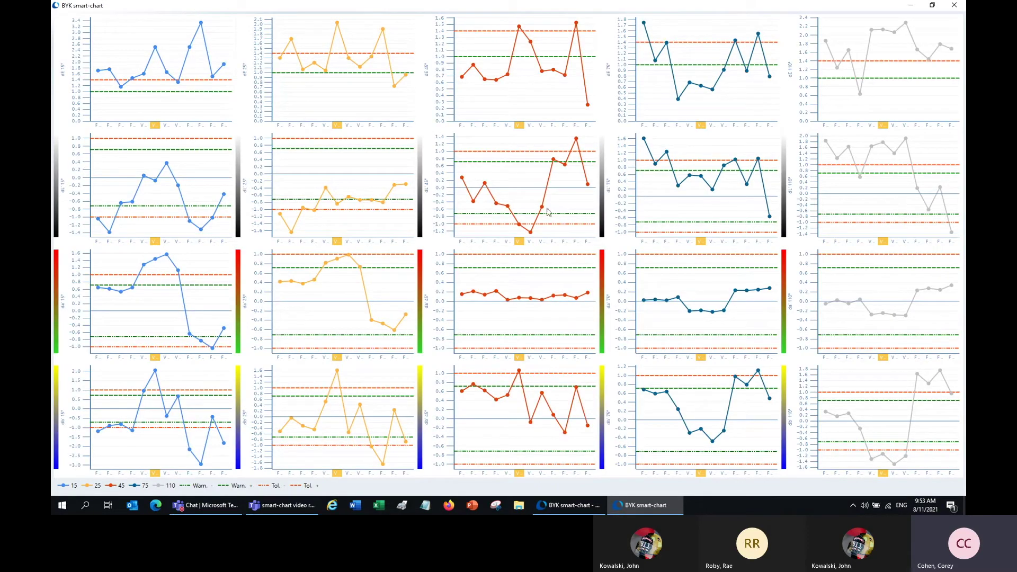
{"action": "mouse_move", "coordinate": [549, 212]}
{"action": "left_click", "coordinate": [954, 6]}
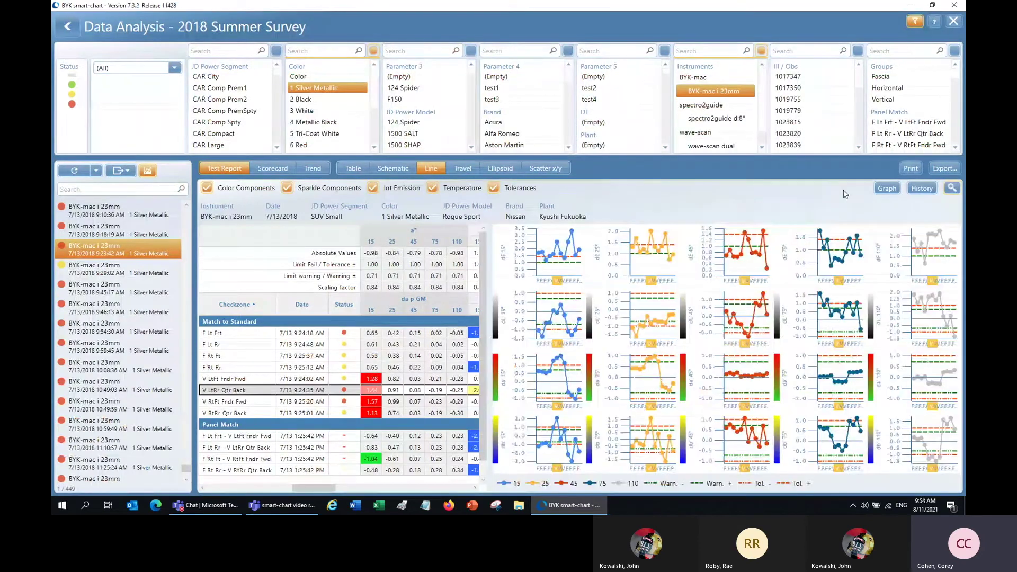
Limit the line graphs to dE 15°, dE 45°, dL 15°, dL 75°, da 45° and db 25°.
{"action": "left_click", "coordinate": [887, 189]}
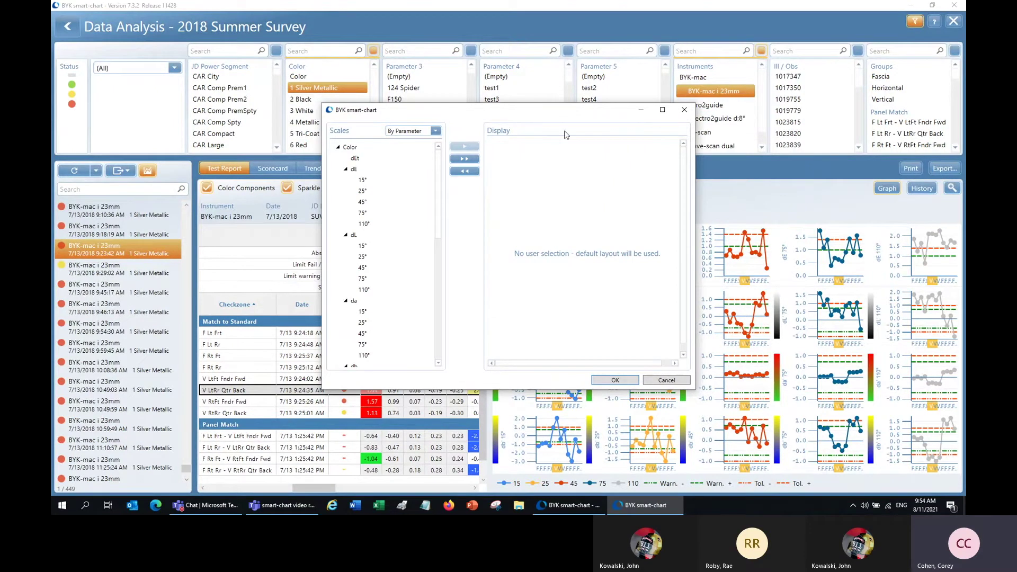
{"action": "left_click", "coordinate": [370, 181]}
{"action": "left_click", "coordinate": [362, 202], "text": "ctrl"}
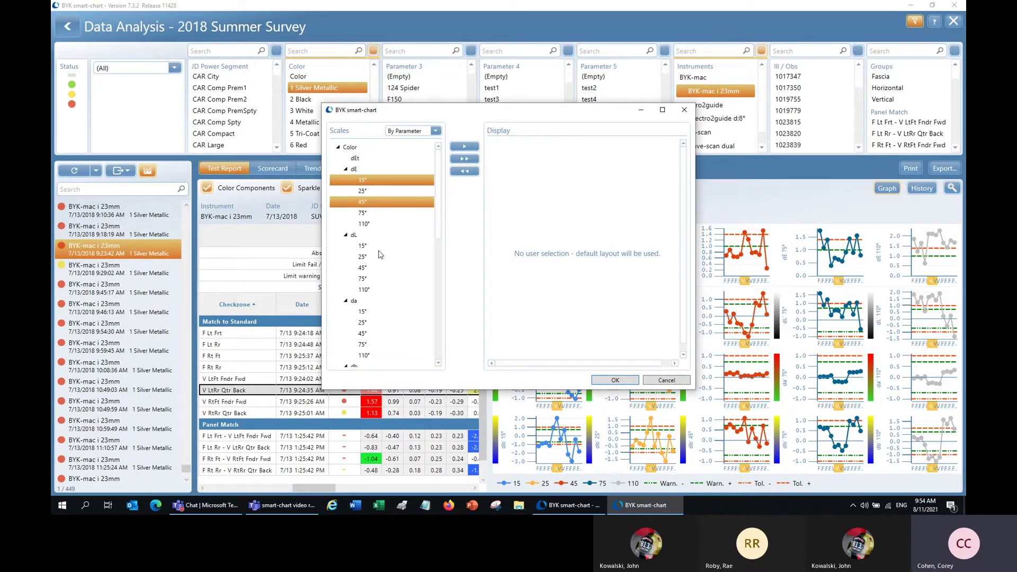
{"action": "left_click", "coordinate": [377, 247], "text": "ctrl"}
{"action": "left_click", "coordinate": [372, 279], "text": "ctrl"}
{"action": "left_click", "coordinate": [379, 333], "text": "ctrl"}
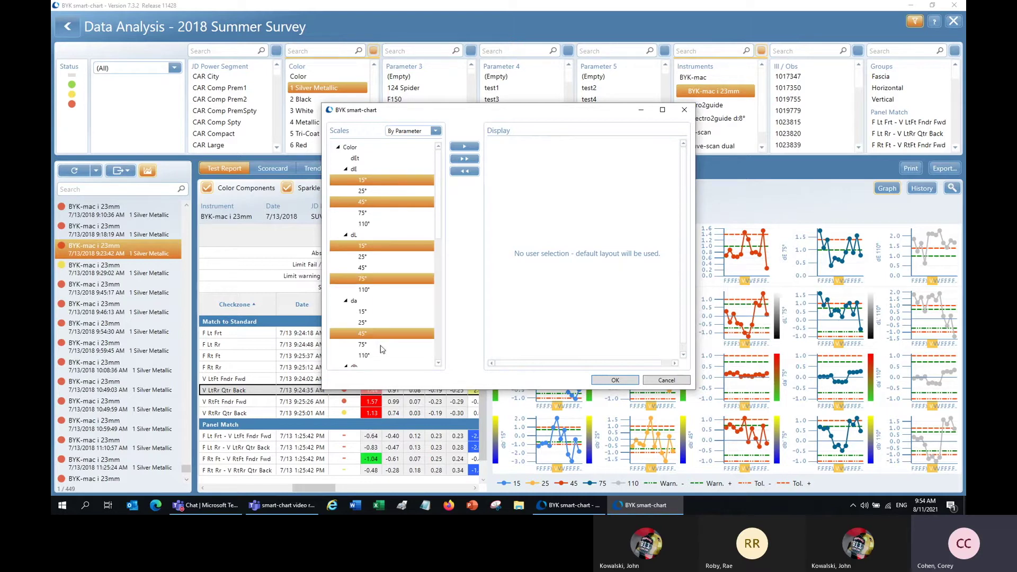
{"action": "scroll", "coordinate": [381, 348], "scroll_direction": "down", "scroll_amount": 2}
{"action": "left_click", "coordinate": [374, 323], "text": "ctrl"}
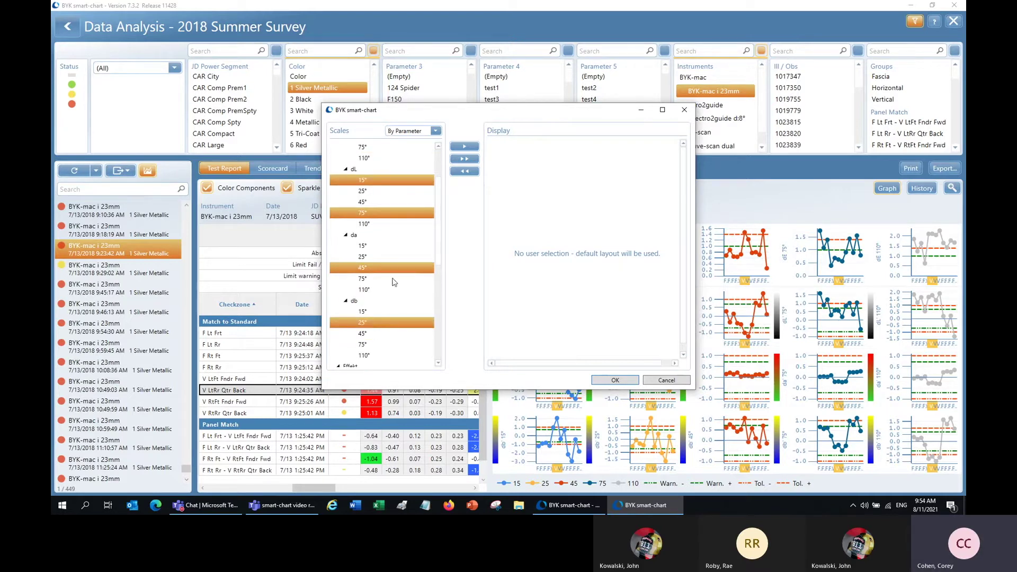
{"action": "left_click", "coordinate": [464, 146]}
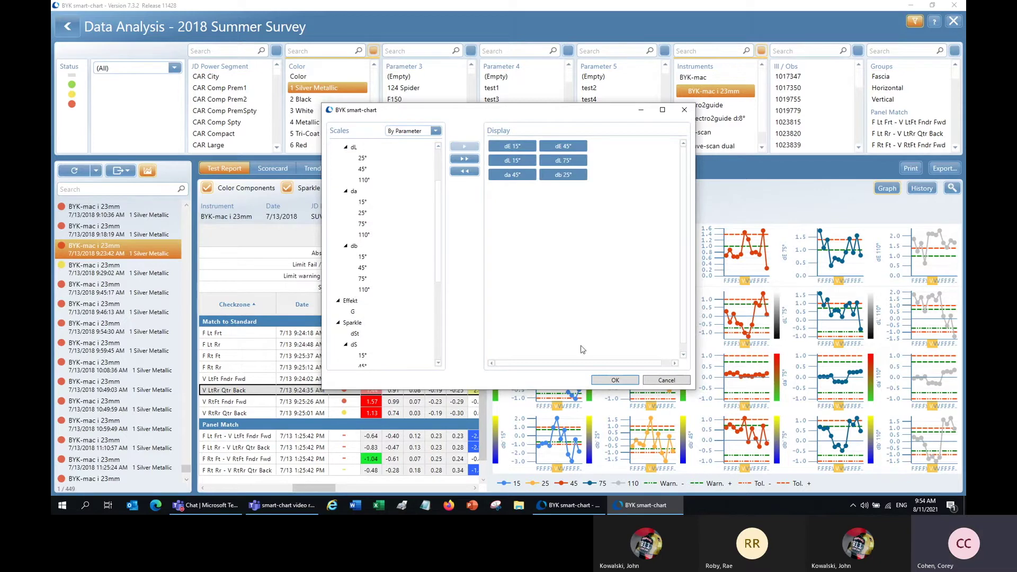
{"action": "left_click", "coordinate": [616, 382]}
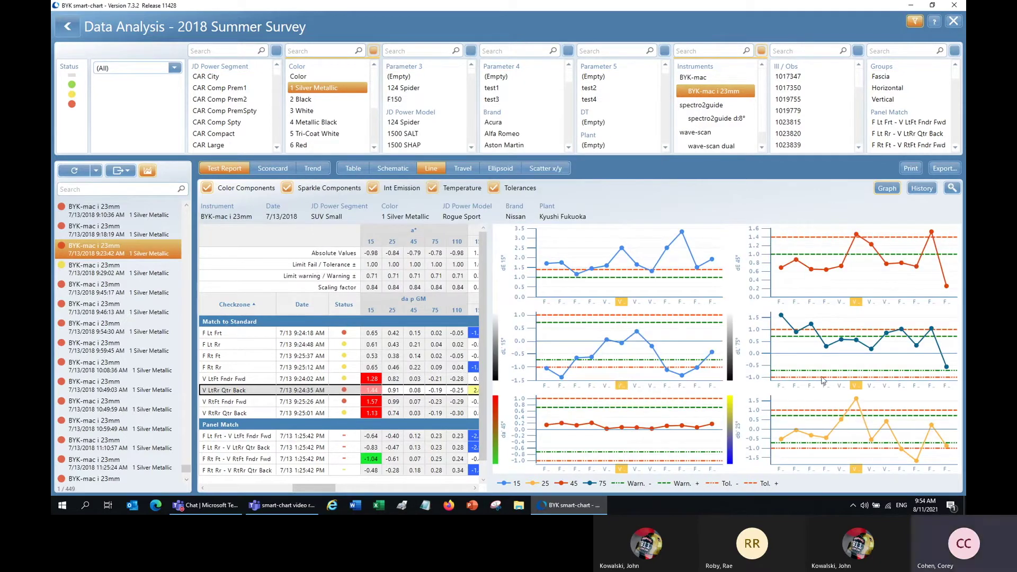
Swap the positions of the dE 15° and db 25° graphs in the display layout and view the rearranged graphs enlarged.
{"action": "left_click", "coordinate": [887, 188]}
{"action": "mouse_move", "coordinate": [511, 146]}
{"action": "left_mouse_down"}
{"action": "mouse_move", "coordinate": [597, 161]}
{"action": "mouse_move", "coordinate": [530, 151]}
{"action": "left_mouse_up"}
{"action": "left_click_drag", "start_coordinate": [617, 164], "coordinate": [564, 175]}
{"action": "left_click", "coordinate": [616, 381]}
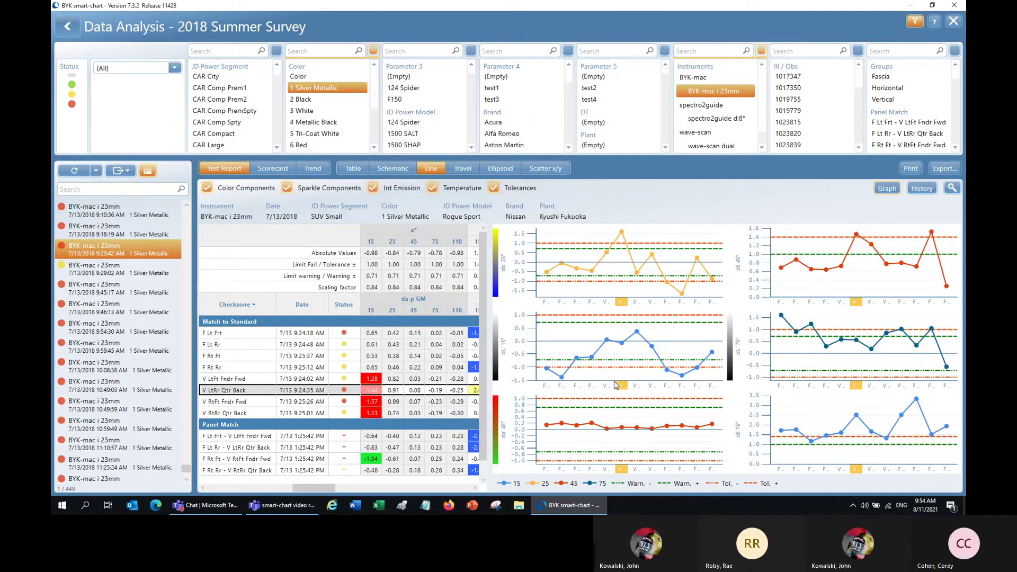
{"action": "left_click", "coordinate": [951, 189]}
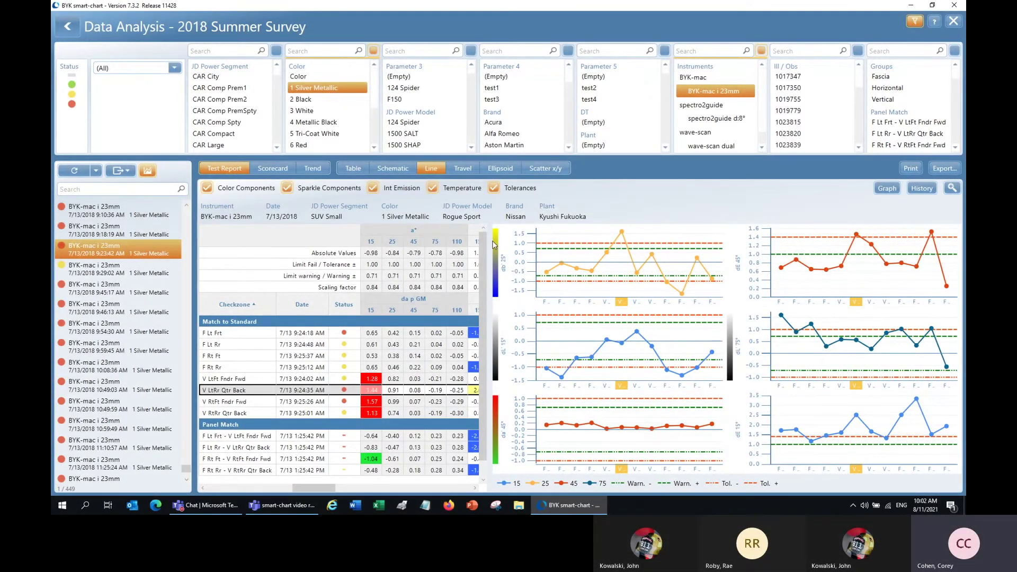
Show the measurement as travel charts, enlarge them in a separate window and examine the dL and da points of each checkzone.
{"action": "left_click", "coordinate": [461, 170]}
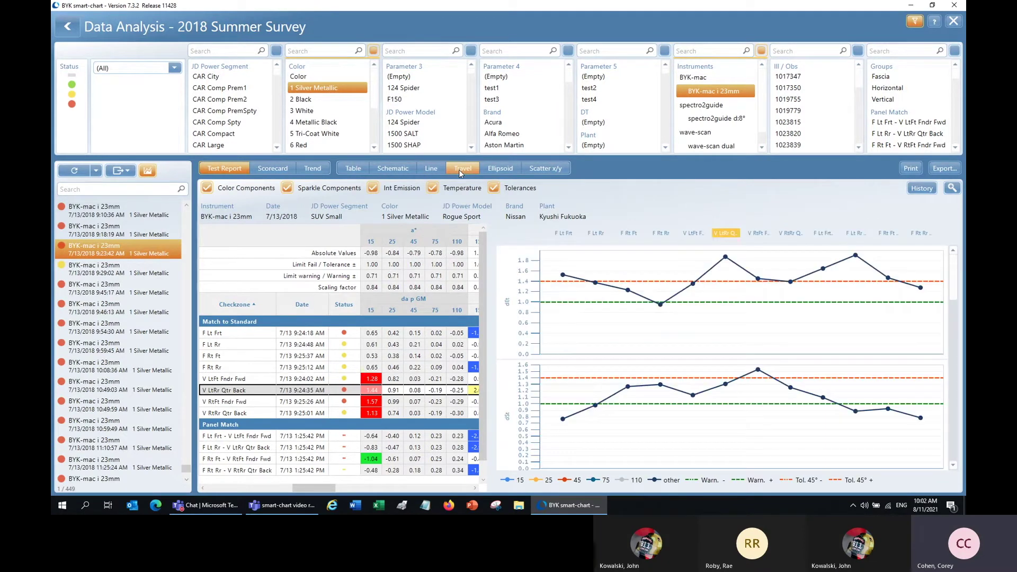
{"action": "left_click", "coordinate": [952, 190]}
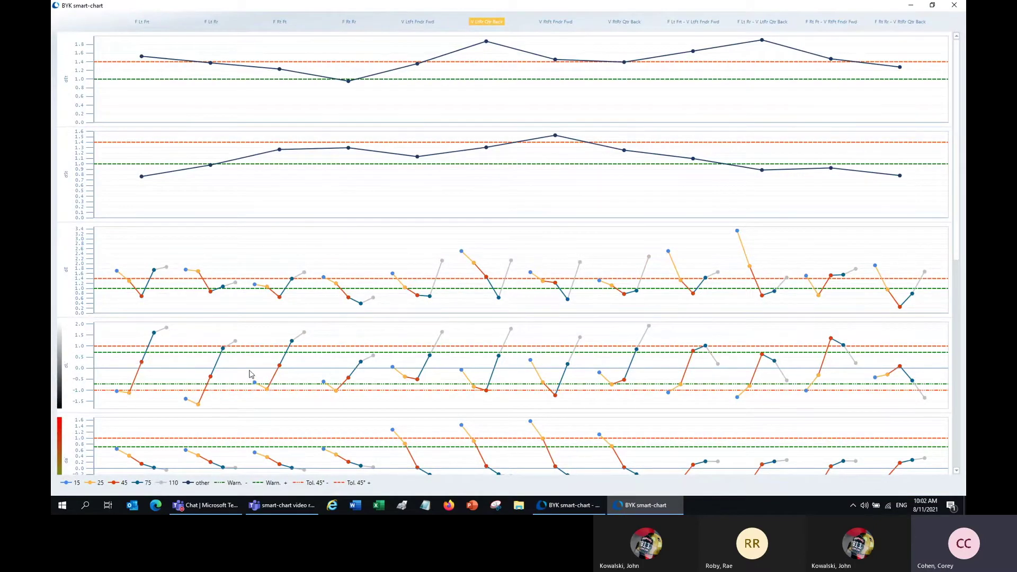
{"action": "scroll", "coordinate": [250, 374], "scroll_direction": "down", "scroll_amount": 2}
{"action": "scroll", "coordinate": [250, 373], "scroll_direction": "down", "scroll_amount": 2}
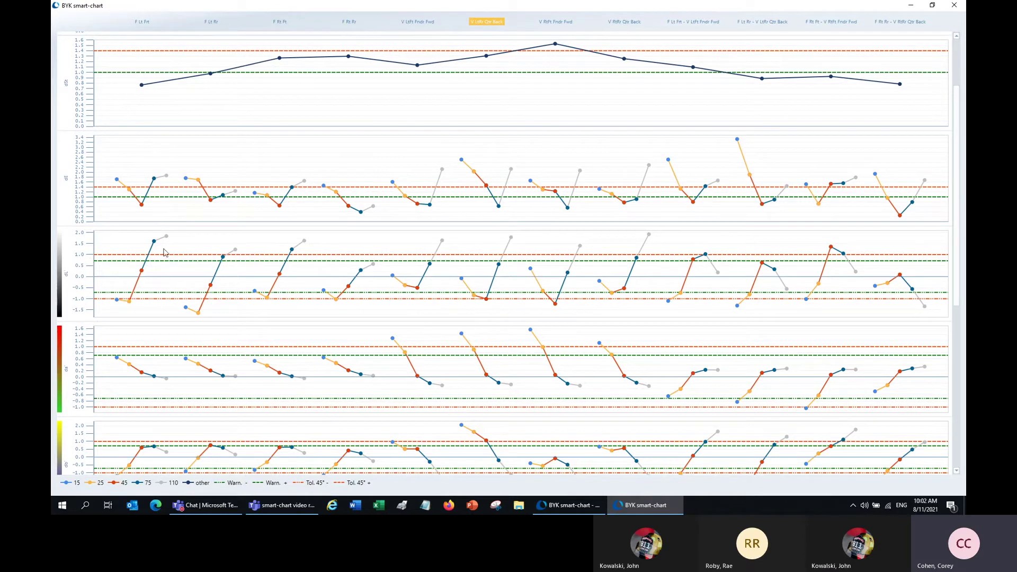
{"action": "mouse_move", "coordinate": [129, 307]}
{"action": "mouse_move", "coordinate": [143, 378]}
{"action": "mouse_move", "coordinate": [341, 366]}
{"action": "mouse_move", "coordinate": [214, 257]}
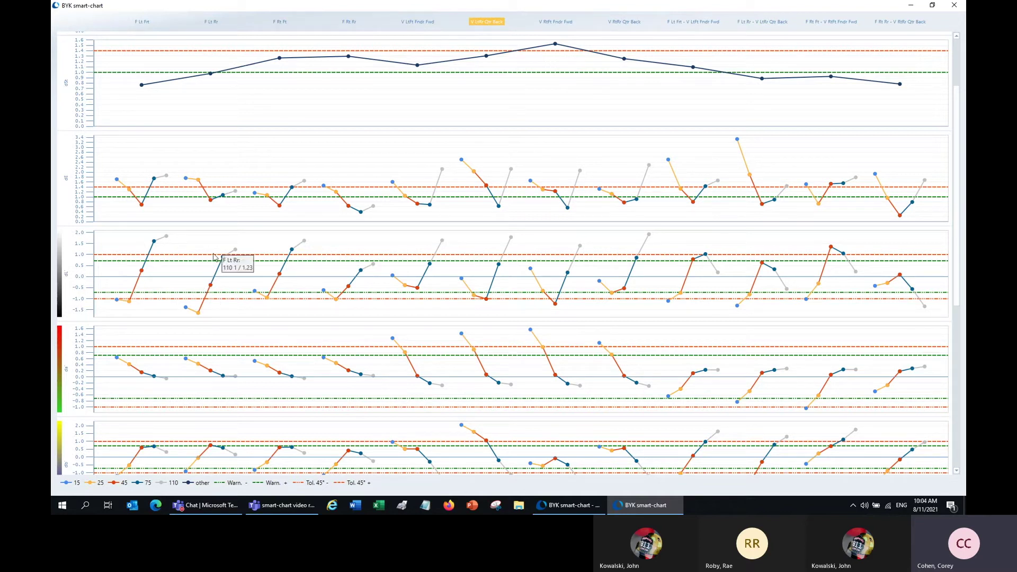
{"action": "mouse_move", "coordinate": [124, 307]}
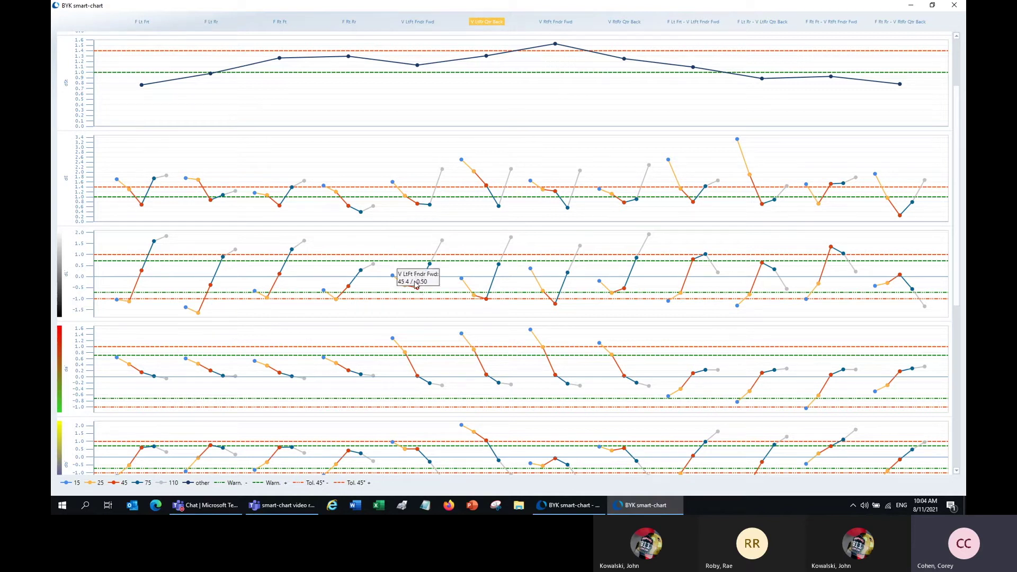
{"action": "mouse_move", "coordinate": [446, 244]}
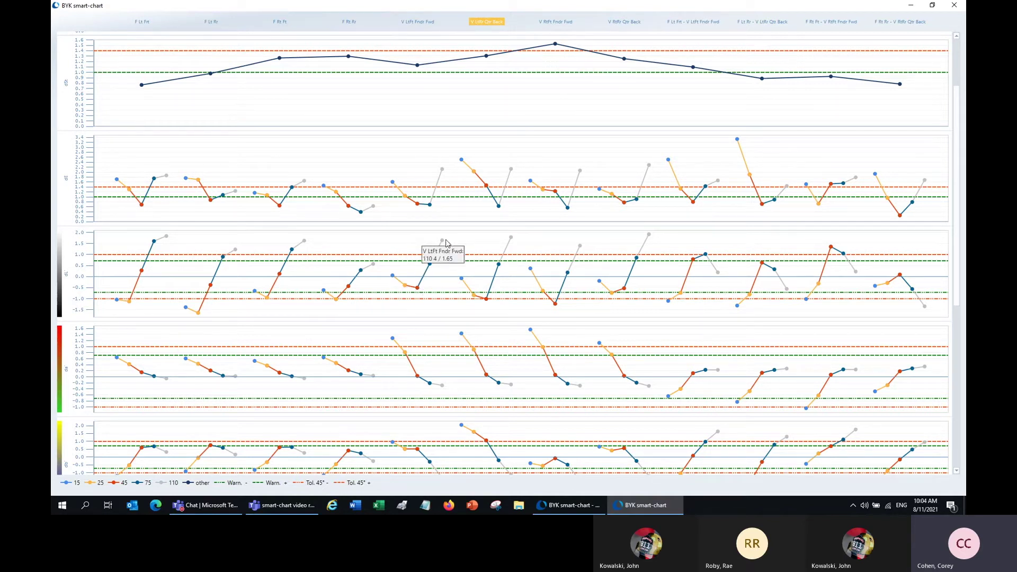
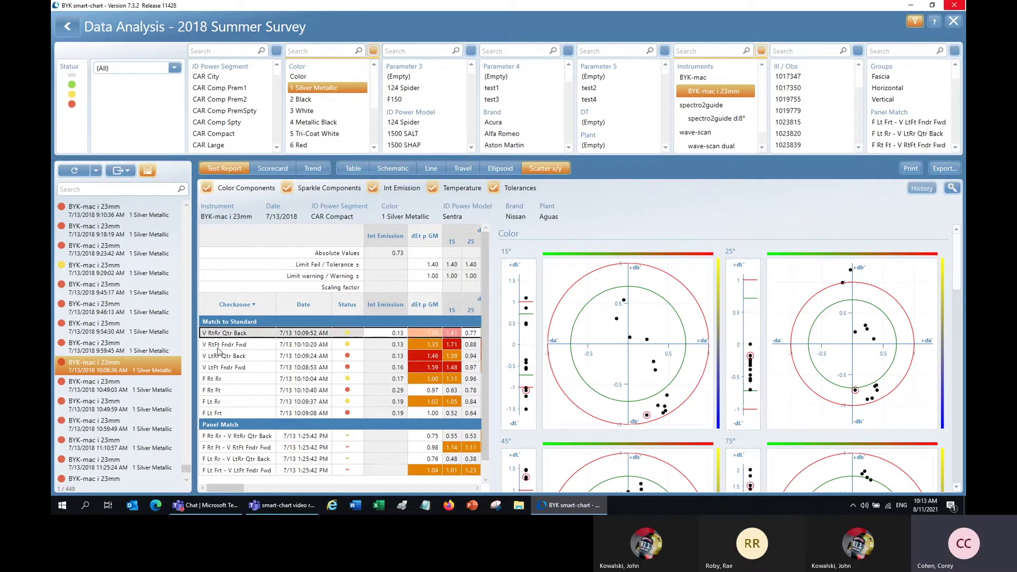
Highlight V LtFt Fndr Fwd, V LtRr Qtr Back, F Rt Rr and F Rt Ft from the table in the scatter plots.
{"action": "left_click", "coordinate": [218, 367]}
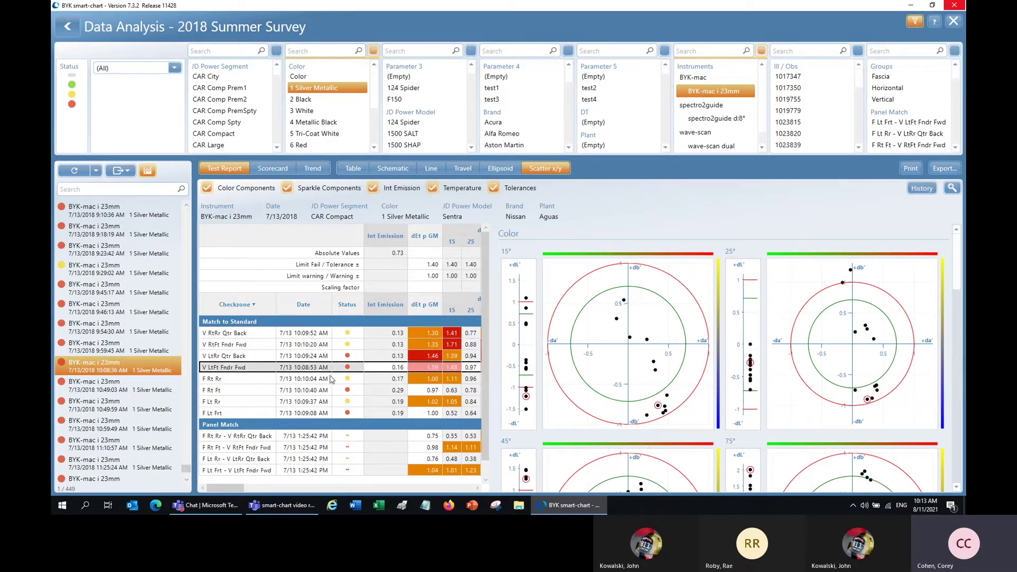
{"action": "left_click", "coordinate": [221, 359]}
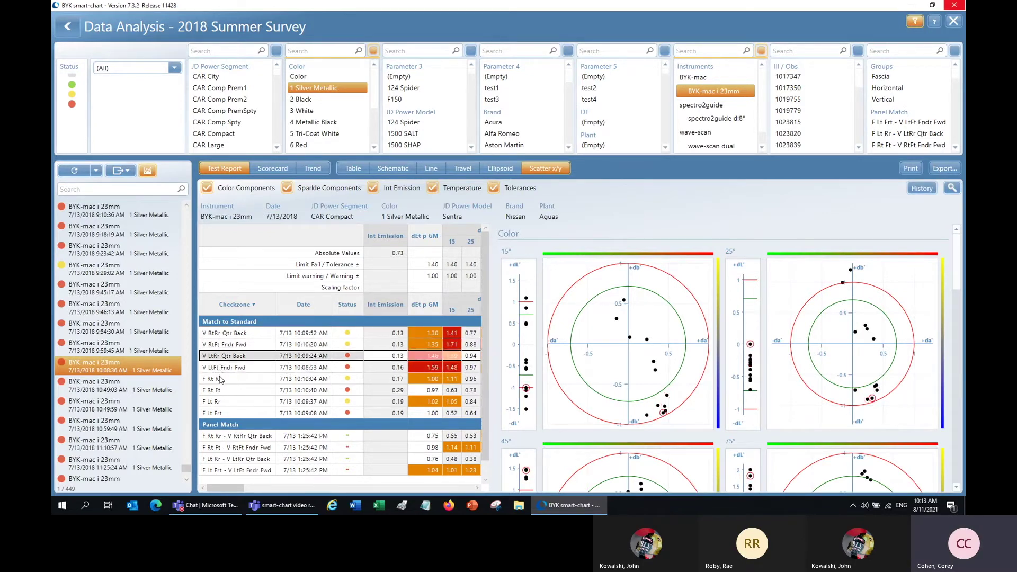
{"action": "left_click", "coordinate": [220, 380]}
{"action": "left_click", "coordinate": [215, 390]}
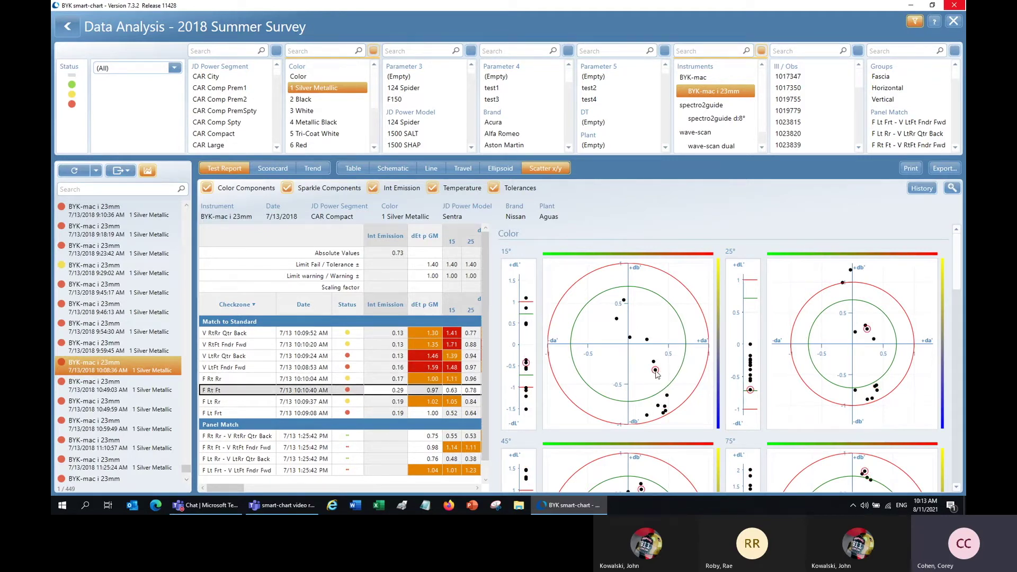
Select individual points in the 15° scatter plot to identify their checkzones and examine their lightness deviations.
{"action": "mouse_move", "coordinate": [647, 342]}
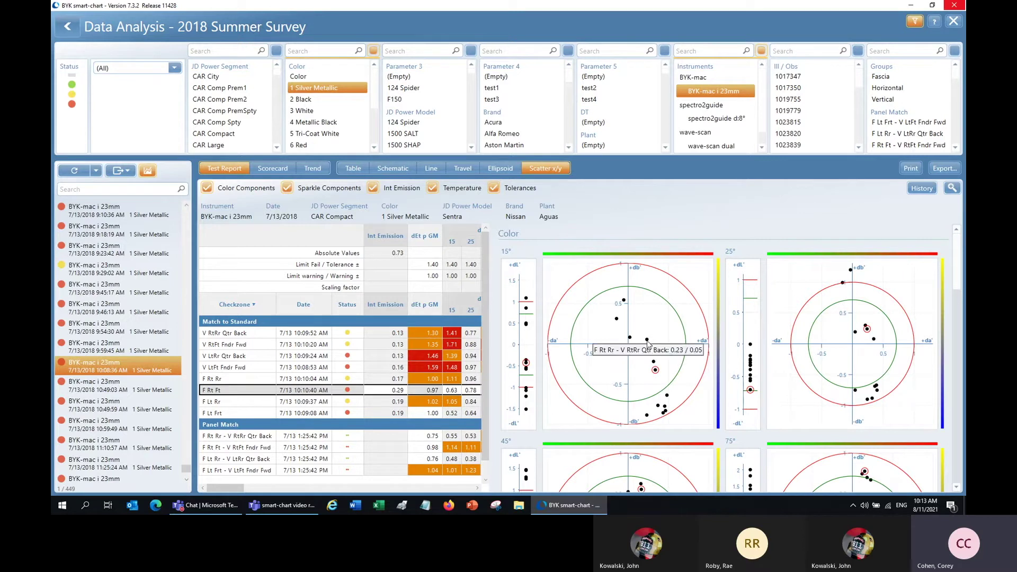
{"action": "left_click", "coordinate": [663, 408]}
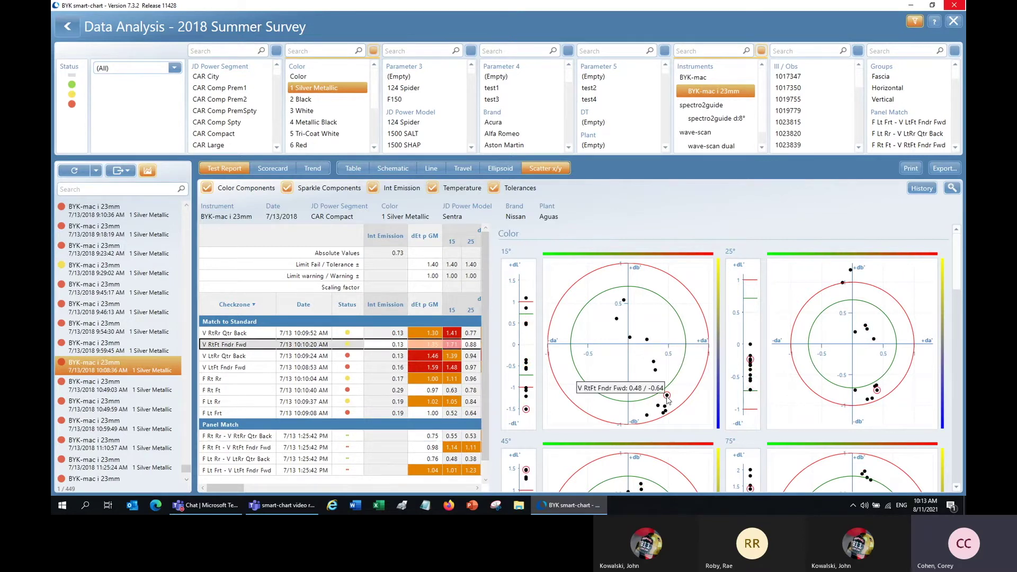
{"action": "left_click", "coordinate": [663, 409]}
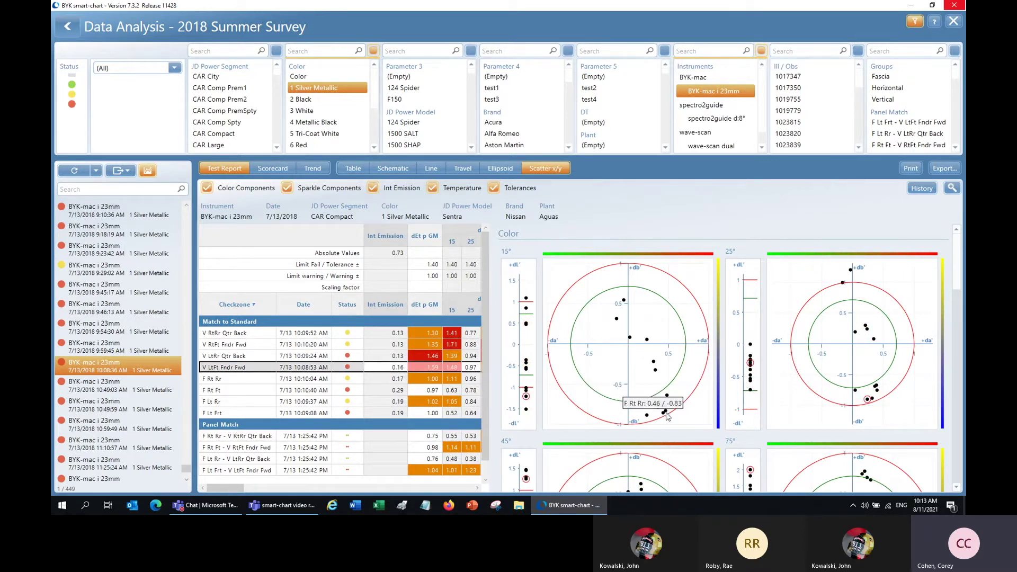
{"action": "left_click", "coordinate": [666, 414]}
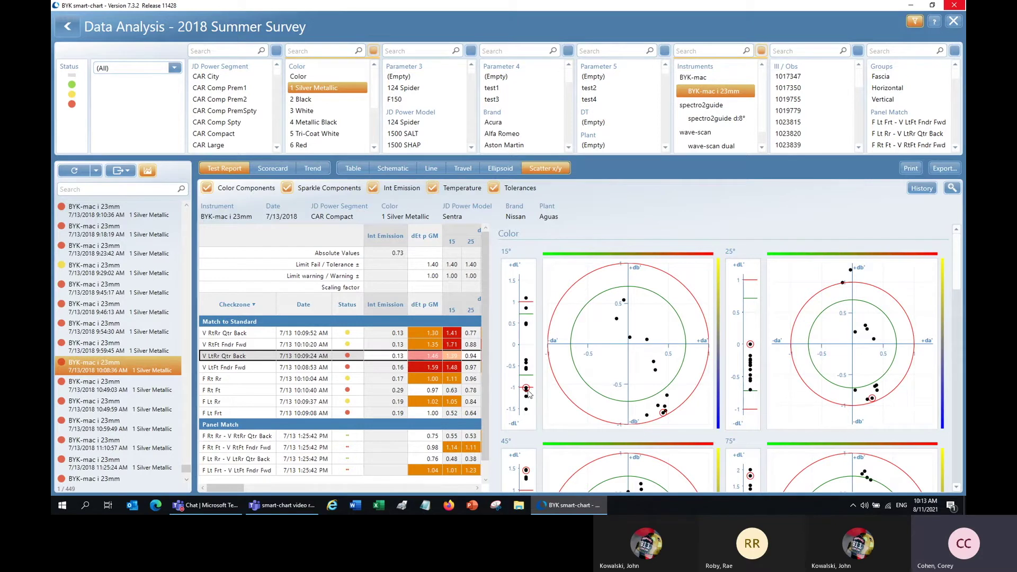
{"action": "mouse_move", "coordinate": [528, 394]}
{"action": "mouse_move", "coordinate": [528, 372]}
{"action": "mouse_move", "coordinate": [630, 340]}
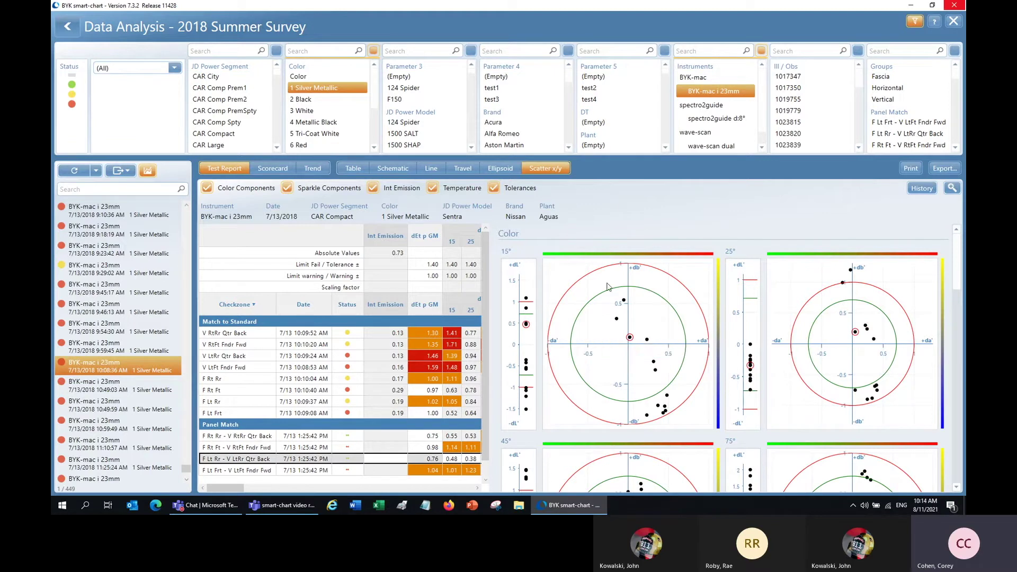
{"action": "mouse_move", "coordinate": [667, 398]}
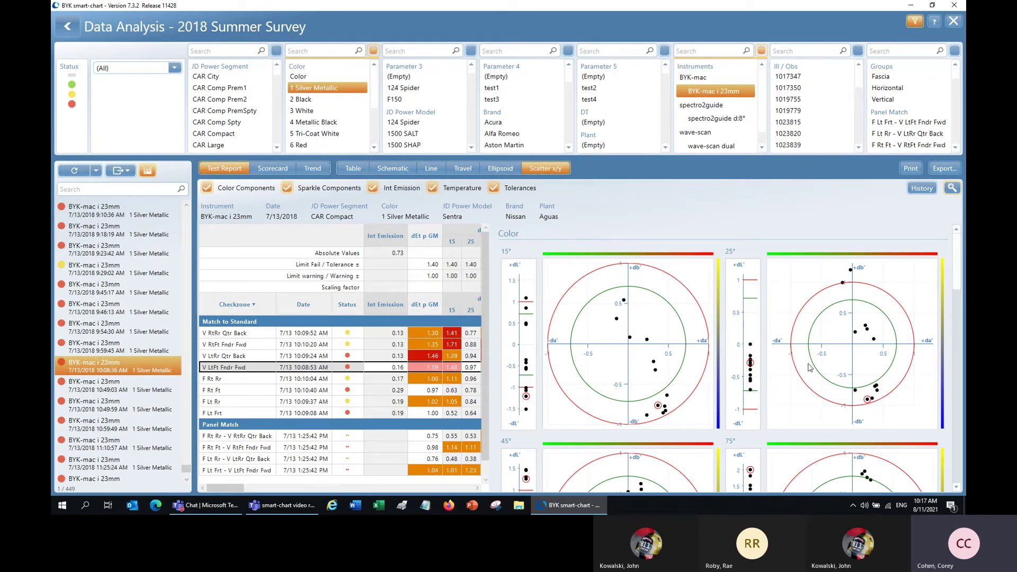
Look through the remaining scatter plots and examine the color, effect and graininess plots enlarged in a separate window.
{"action": "scroll", "coordinate": [810, 368], "scroll_direction": "down", "scroll_amount": 10}
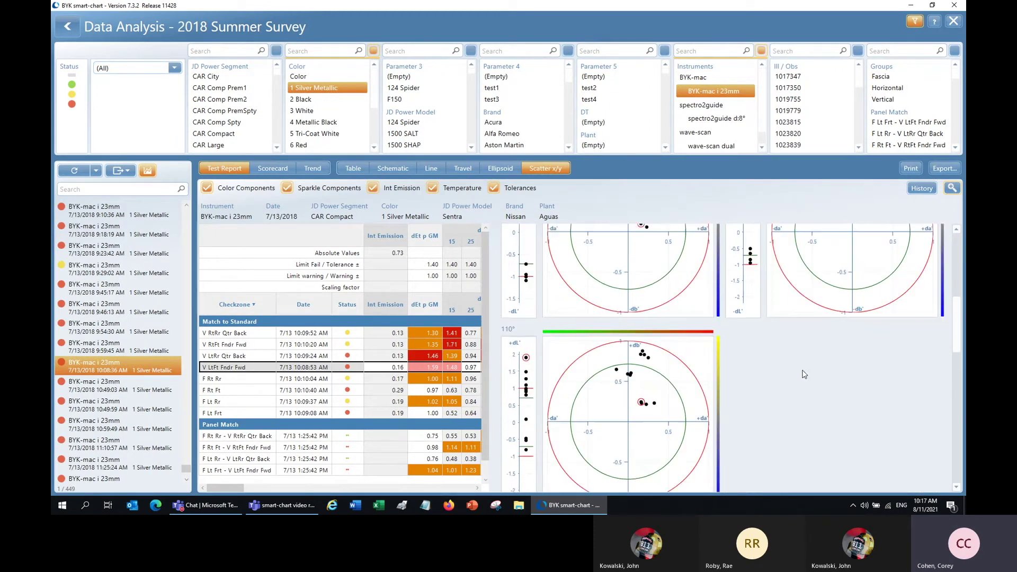
{"action": "scroll", "coordinate": [803, 370], "scroll_direction": "down", "scroll_amount": 10}
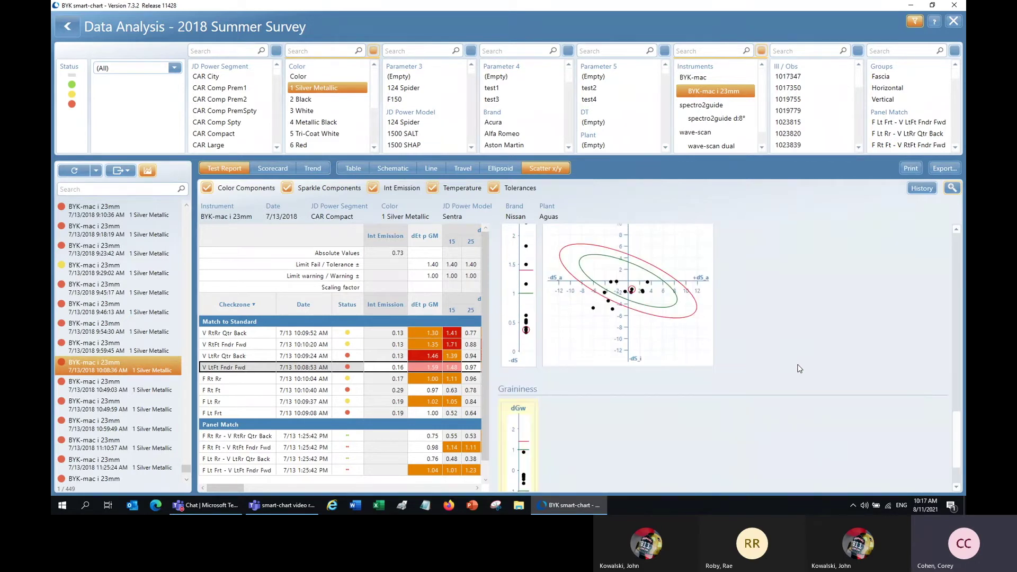
{"action": "left_click", "coordinate": [949, 191]}
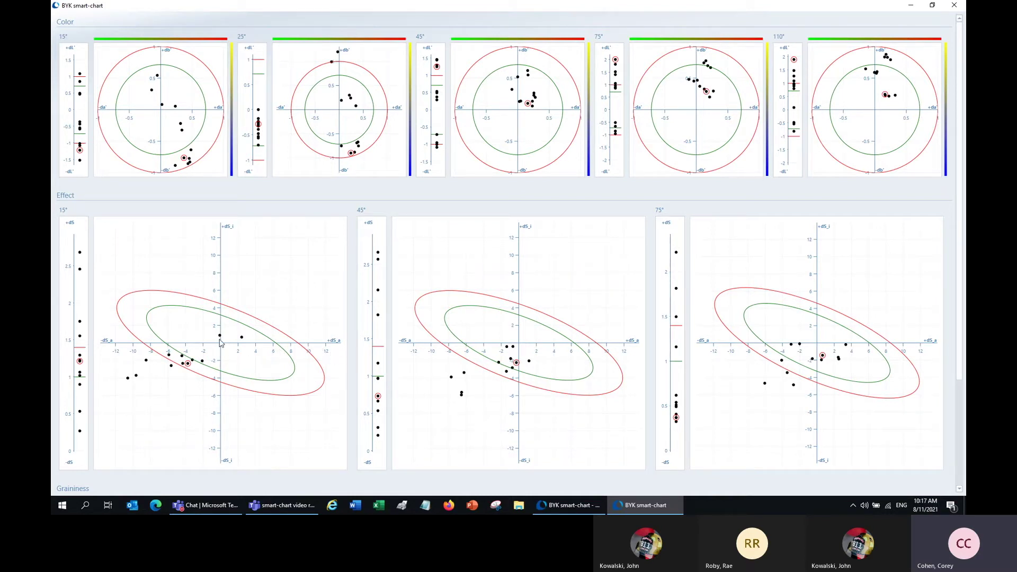
{"action": "mouse_move", "coordinate": [220, 339]}
{"action": "mouse_move", "coordinate": [81, 382]}
{"action": "scroll", "coordinate": [203, 370], "scroll_direction": "down", "scroll_amount": 3}
{"action": "scroll", "coordinate": [202, 370], "scroll_direction": "down", "scroll_amount": 3}
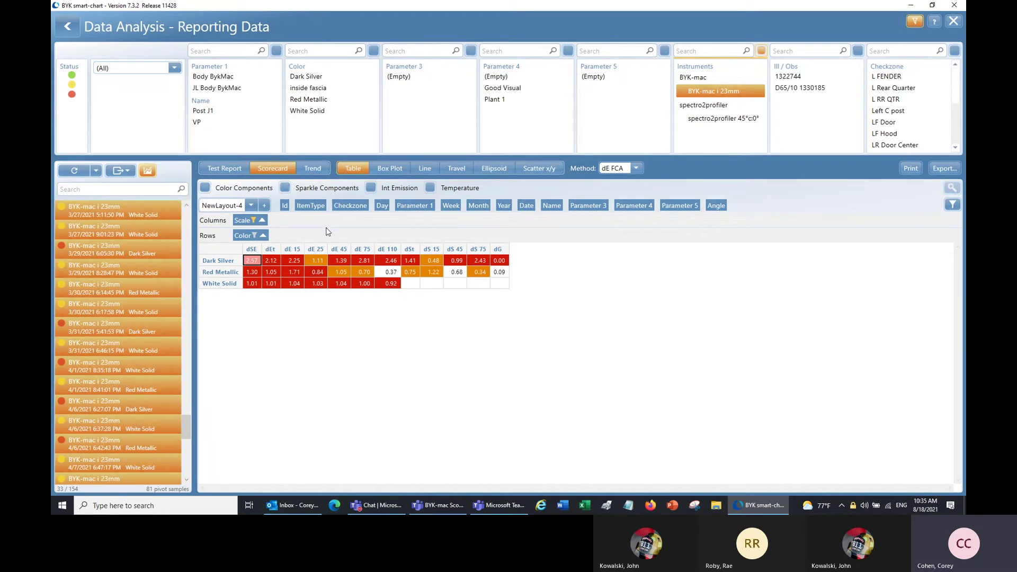
Add Checkzone to the scorecard rows after Color.
{"action": "mouse_move", "coordinate": [242, 222]}
{"action": "left_mouse_down"}
{"action": "mouse_move", "coordinate": [261, 208]}
{"action": "mouse_move", "coordinate": [252, 218]}
{"action": "left_mouse_up"}
{"action": "left_click_drag", "start_coordinate": [351, 206], "coordinate": [290, 236]}
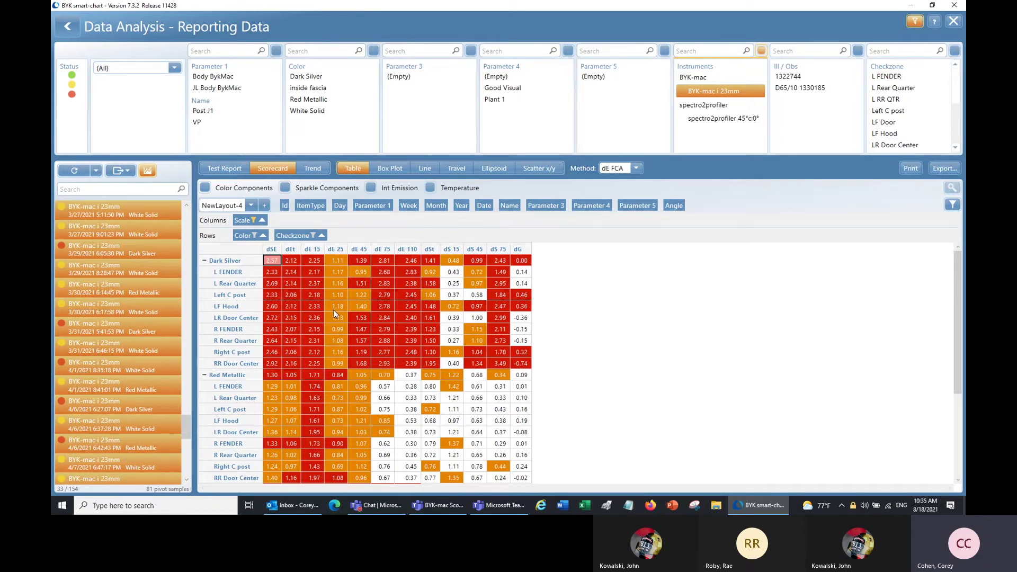
Limit the scorecard's scale columns to dSE and dEt.
{"action": "left_click_drag", "start_coordinate": [248, 220], "coordinate": [253, 224]}
{"action": "left_click", "coordinate": [253, 221]}
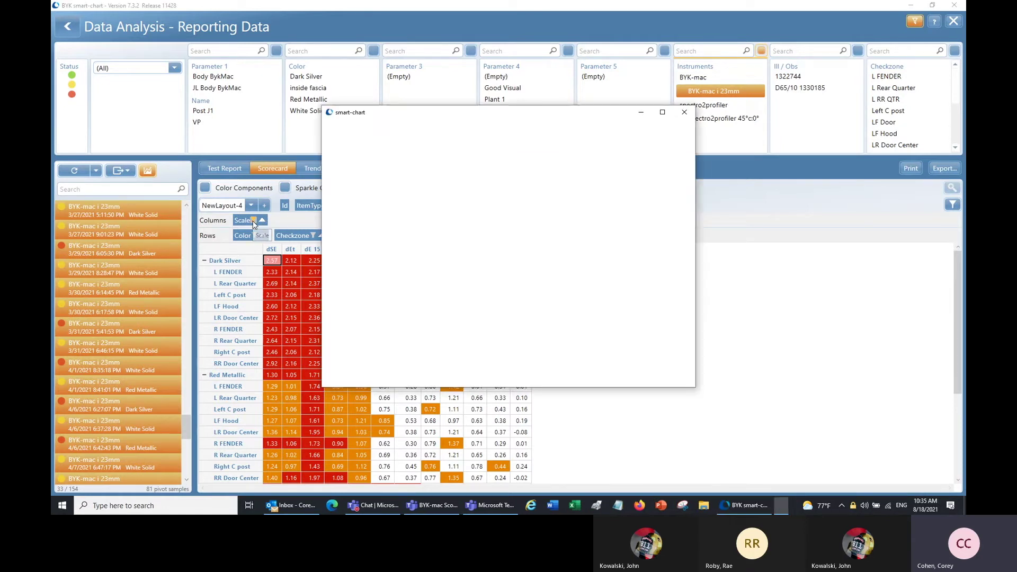
{"action": "scroll", "coordinate": [476, 268], "scroll_direction": "down", "scroll_amount": 3}
{"action": "scroll", "coordinate": [476, 269], "scroll_direction": "down", "scroll_amount": 10}
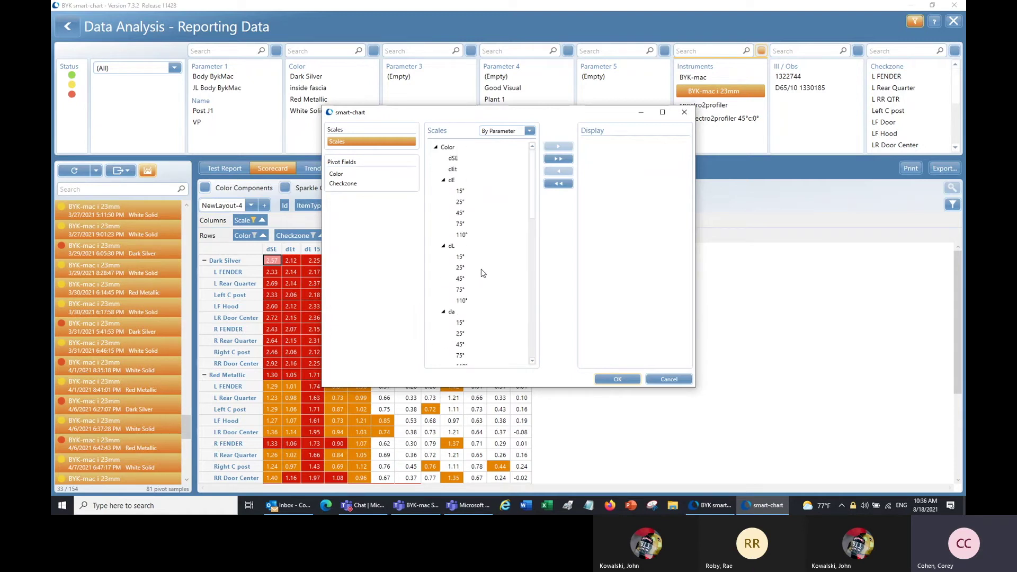
{"action": "left_click", "coordinate": [456, 159]}
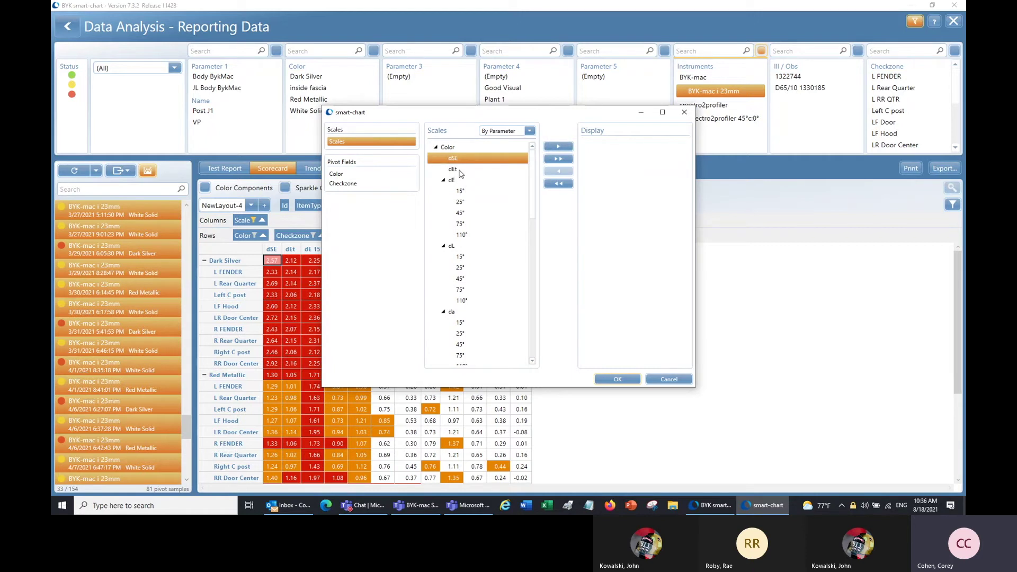
{"action": "left_click", "coordinate": [456, 170], "text": "ctrl"}
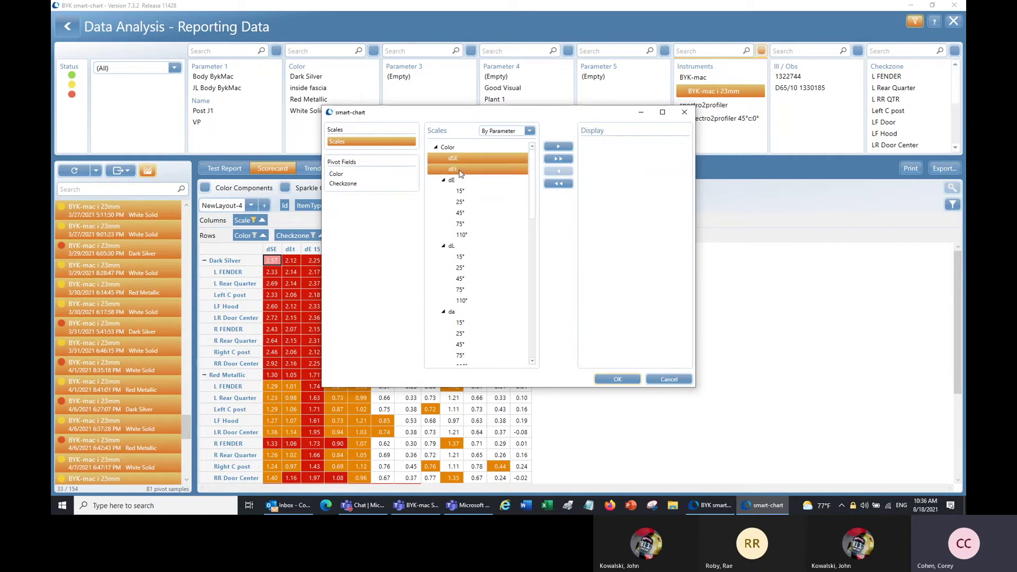
{"action": "left_click", "coordinate": [558, 147]}
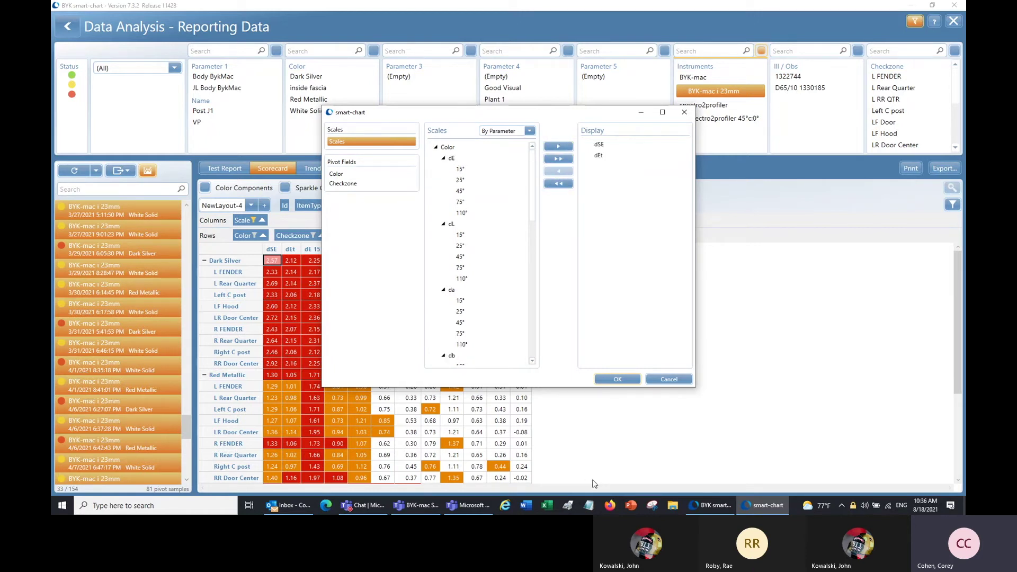
{"action": "left_click", "coordinate": [619, 379]}
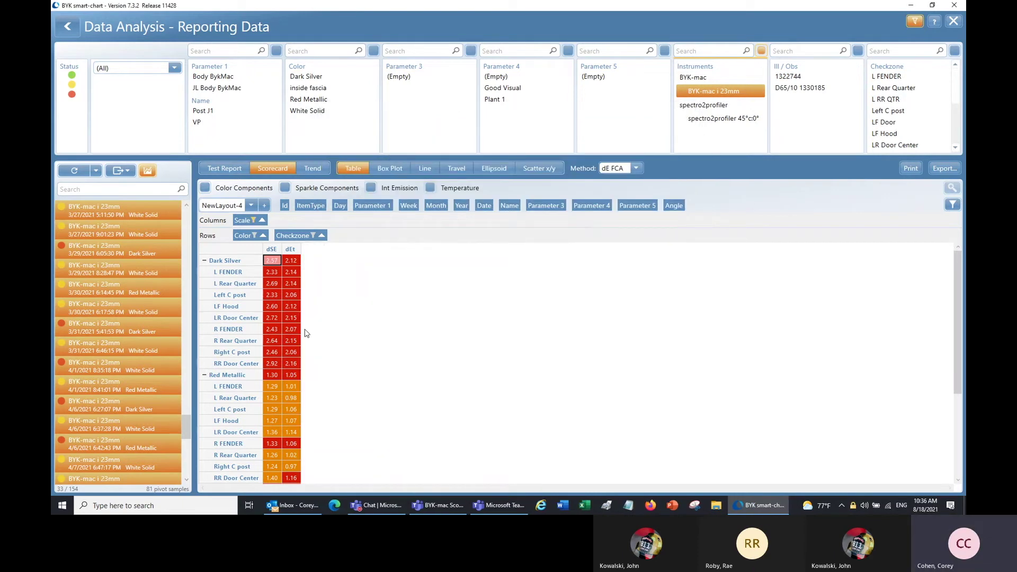
Add sparkle scales dS 15° and dSi 15° and Int Emission to the scorecard's displayed scales.
{"action": "left_click", "coordinate": [254, 221]}
{"action": "scroll", "coordinate": [497, 275], "scroll_direction": "down", "scroll_amount": 8}
{"action": "left_click", "coordinate": [467, 234]}
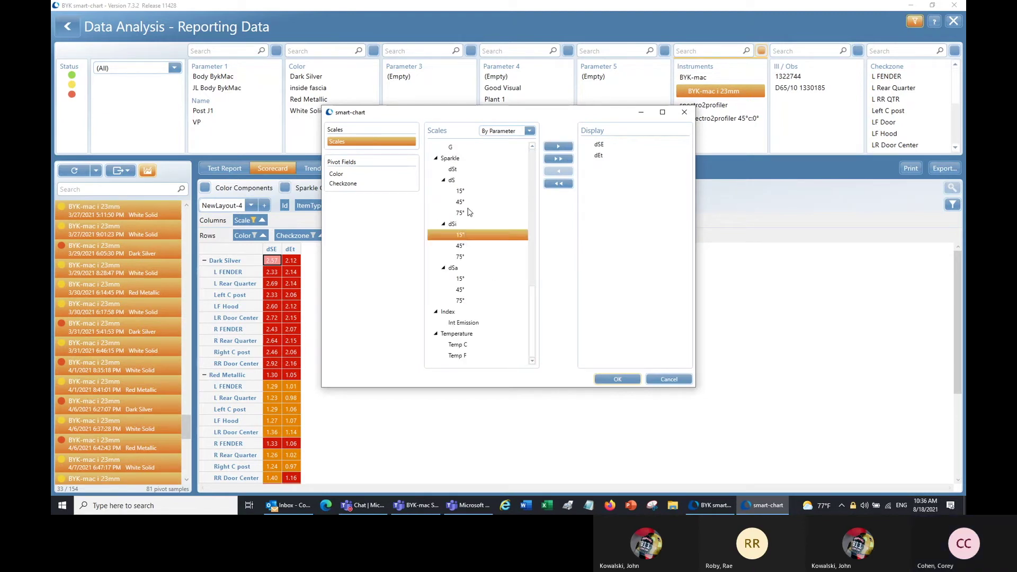
{"action": "left_click", "coordinate": [466, 192], "text": "ctrl"}
{"action": "left_click", "coordinate": [485, 323], "text": "ctrl"}
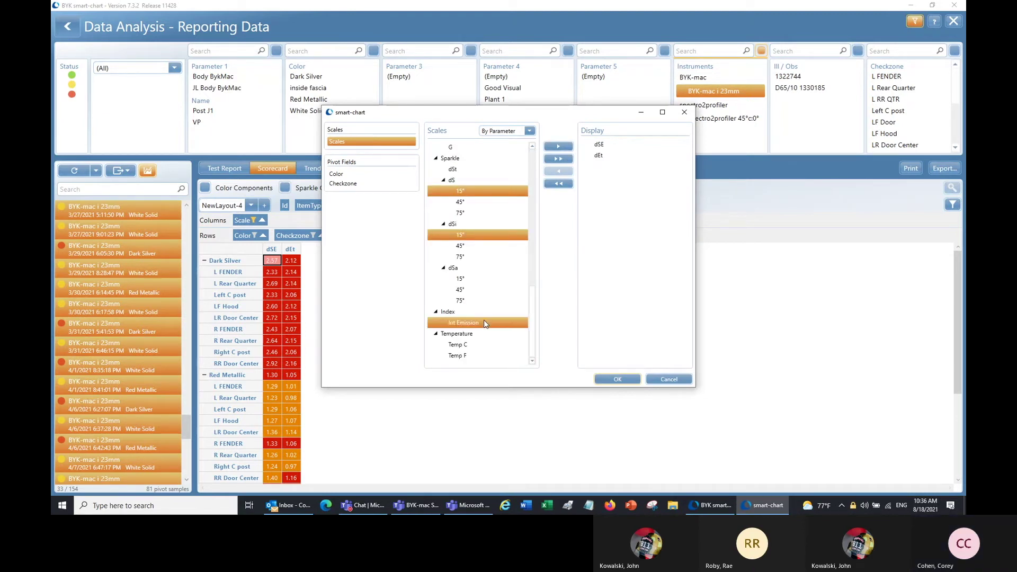
{"action": "left_click", "coordinate": [553, 149]}
{"action": "left_click", "coordinate": [614, 379]}
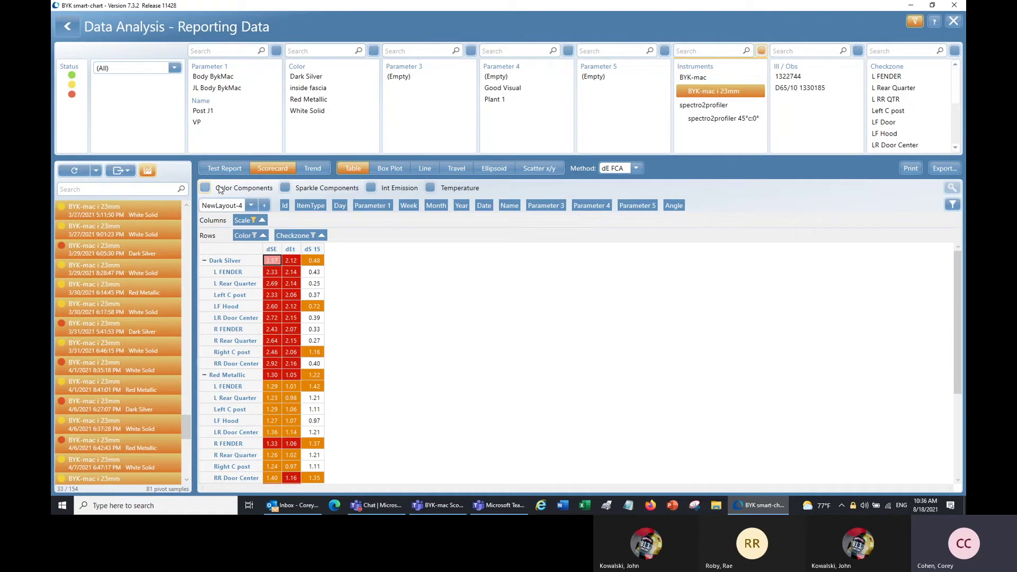
Include the color components in the scorecard and clear the custom selection of displayed scales.
{"action": "left_click", "coordinate": [206, 189]}
{"action": "left_click", "coordinate": [253, 221]}
{"action": "left_click", "coordinate": [553, 183]}
{"action": "left_click", "coordinate": [617, 380]}
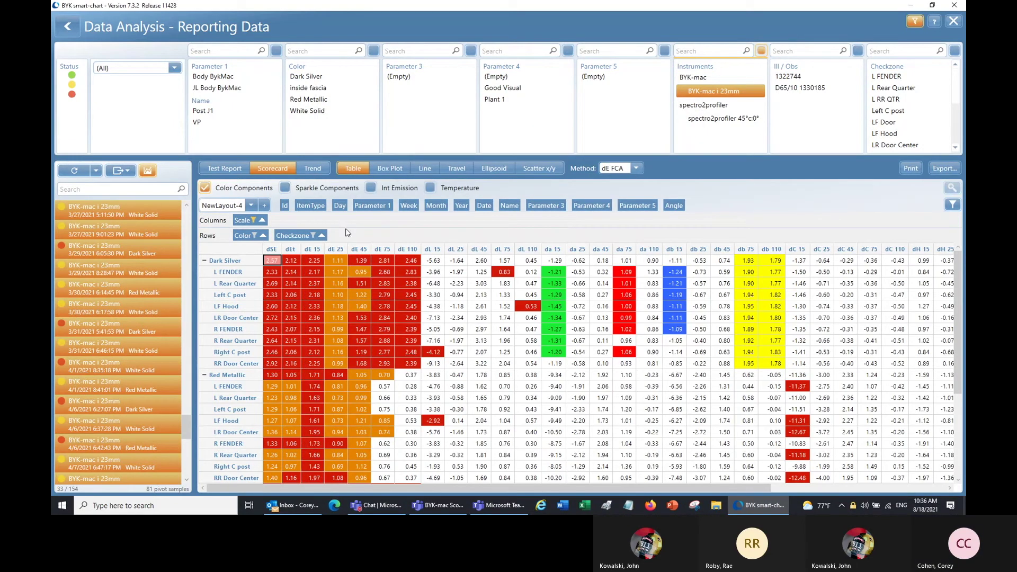
Turn the color components off and back on, and also include Sparkle Components, Int Emission and Temperature in the scorecard.
{"action": "left_click", "coordinate": [206, 189]}
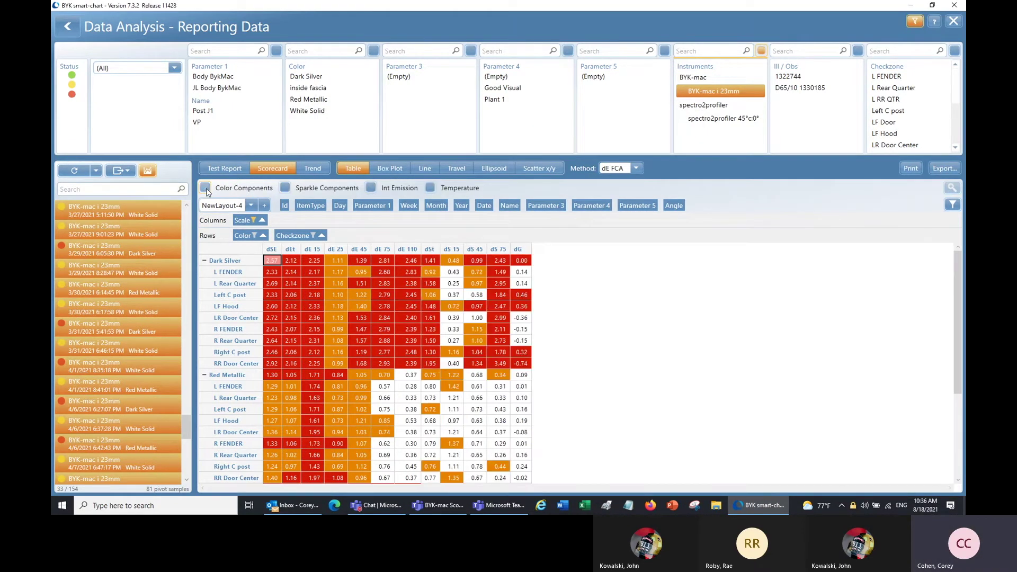
{"action": "left_click", "coordinate": [206, 189]}
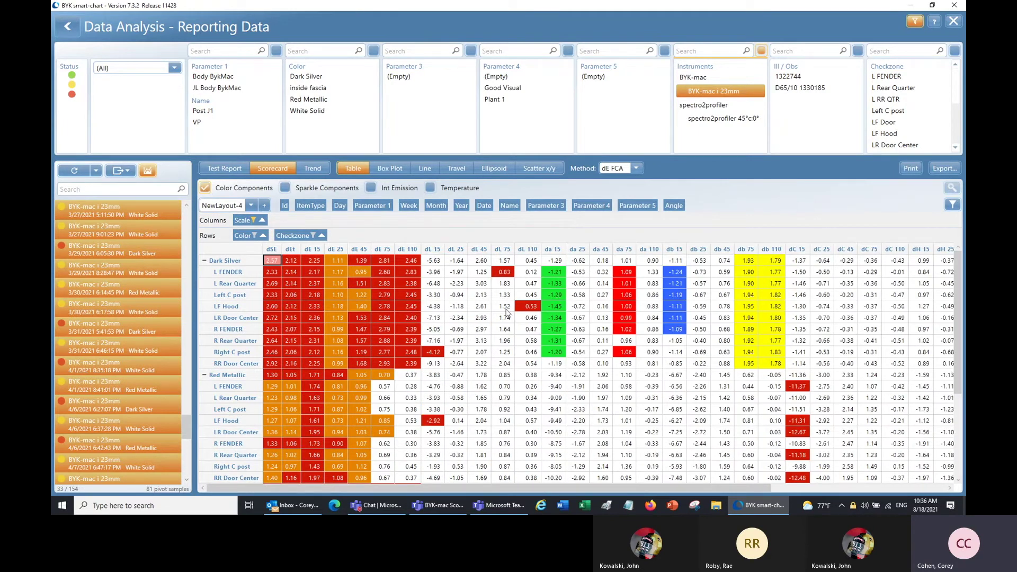
{"action": "left_click", "coordinate": [285, 188]}
{"action": "left_click", "coordinate": [371, 189]}
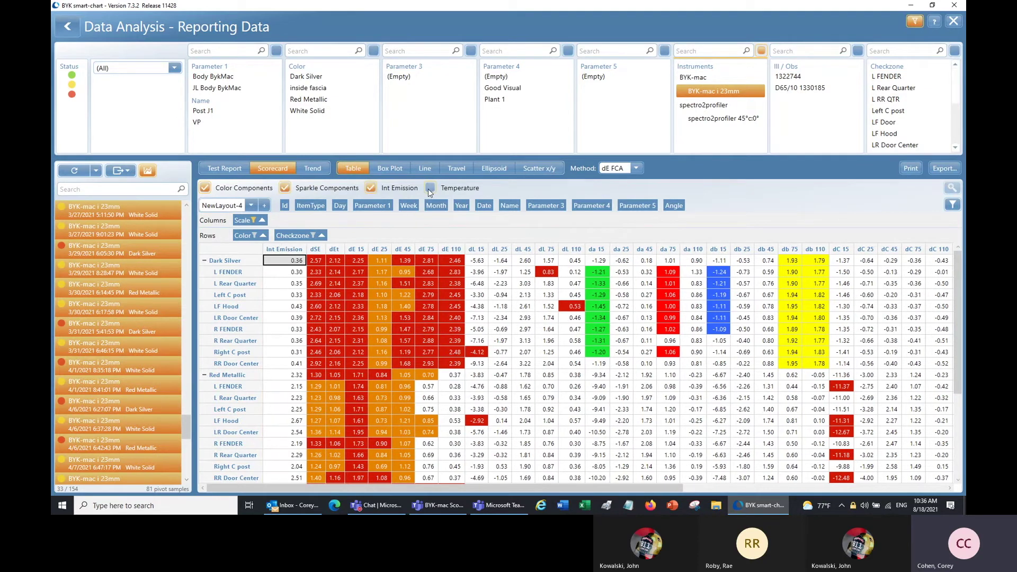
{"action": "left_click", "coordinate": [431, 189]}
Review the scorecard's selection of displayed scales.
{"action": "left_click", "coordinate": [253, 221]}
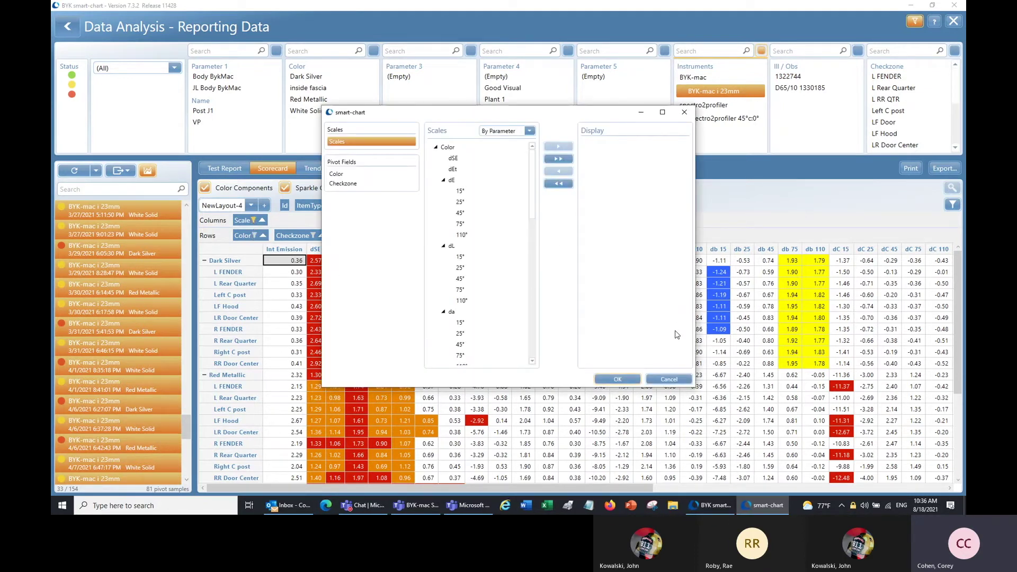
{"action": "left_click", "coordinate": [632, 380]}
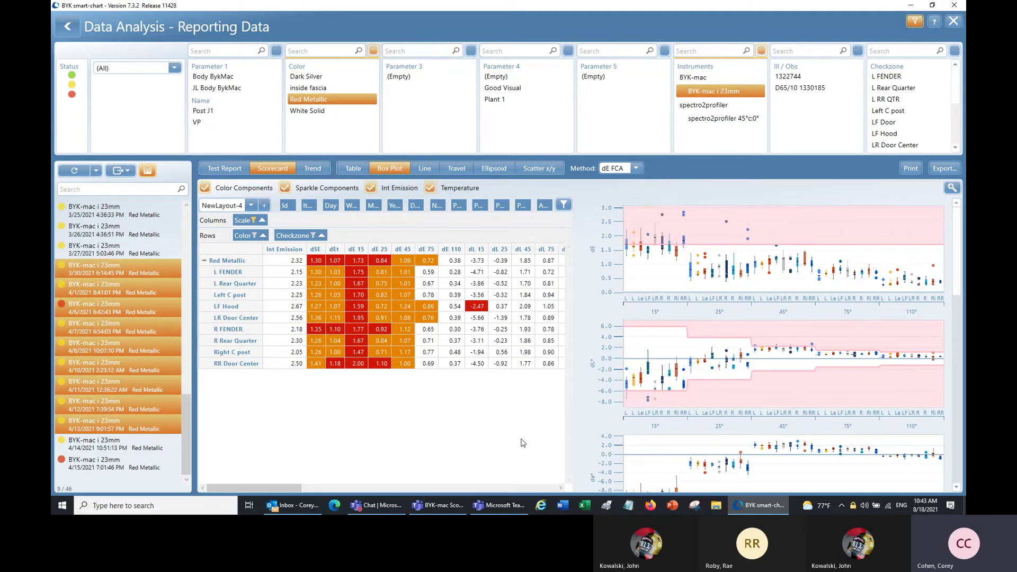
Compare the Red Metallic L FENDER and L Rear Quarter checkzones in the box plots, enlarged to a separate window.
{"action": "left_click", "coordinate": [240, 274]}
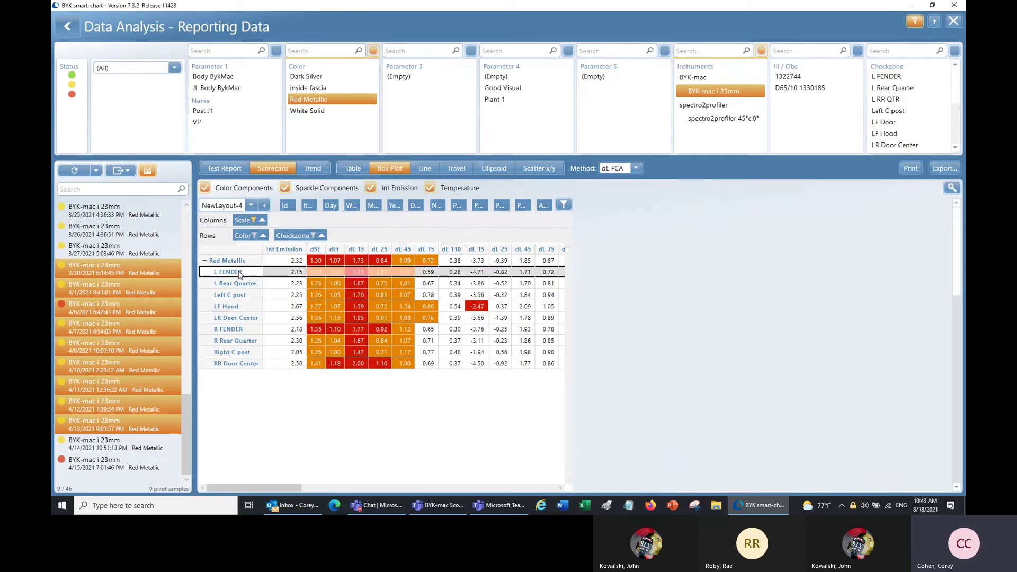
{"action": "left_click", "coordinate": [237, 284], "text": "ctrl"}
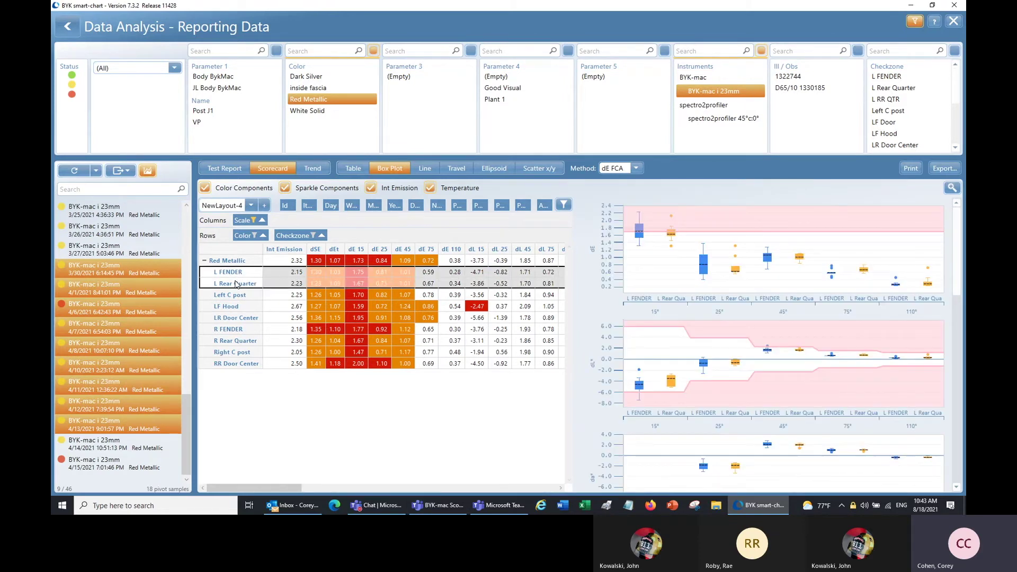
{"action": "left_click", "coordinate": [951, 189]}
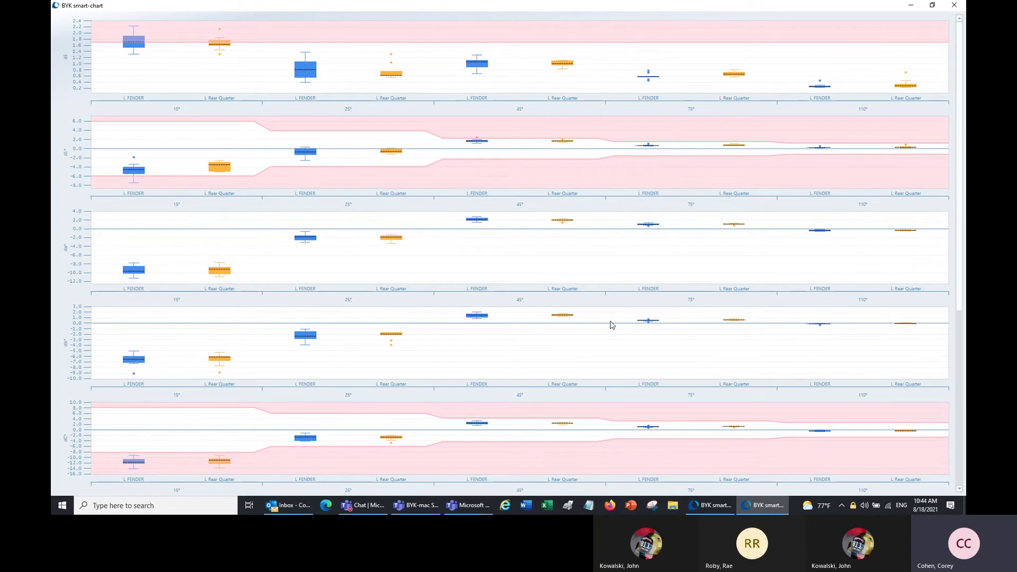
{"action": "scroll", "coordinate": [612, 325], "scroll_direction": "down", "scroll_amount": 10}
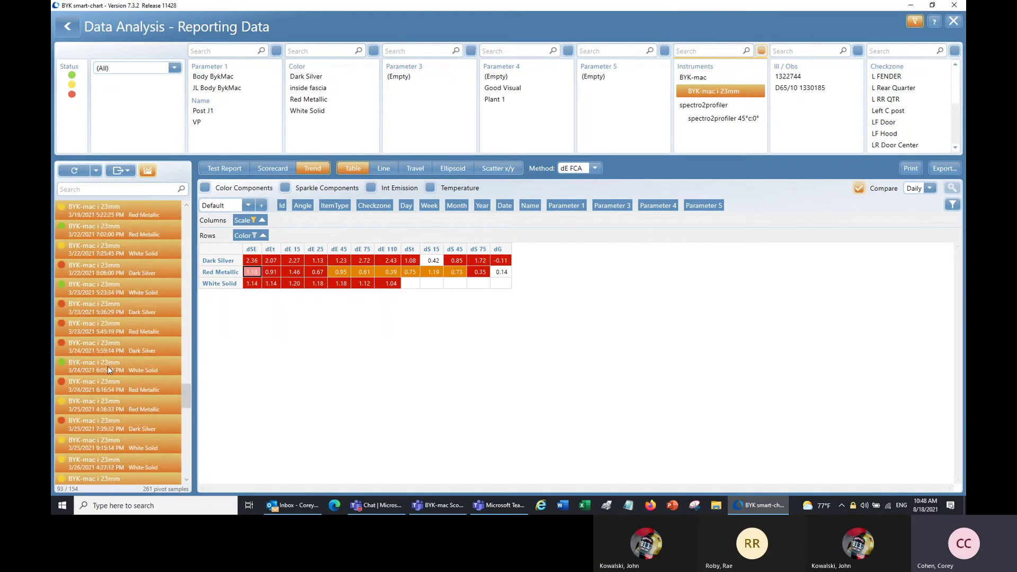
Add the Checkzone field after Color in the trend table's rows and review its filter options.
{"action": "scroll", "coordinate": [109, 365], "scroll_direction": "down", "scroll_amount": 2}
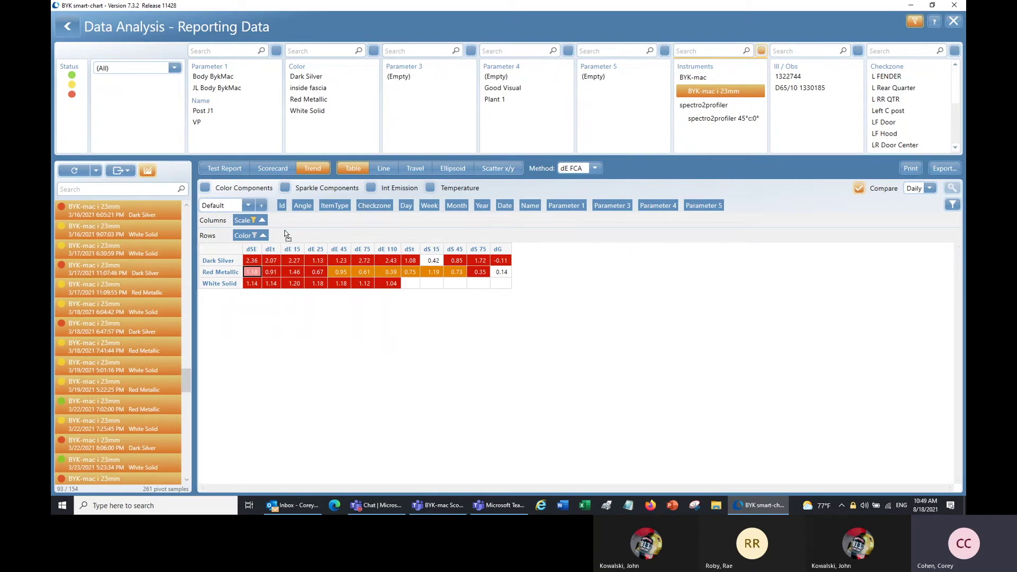
{"action": "left_click_drag", "start_coordinate": [290, 237], "coordinate": [290, 237]}
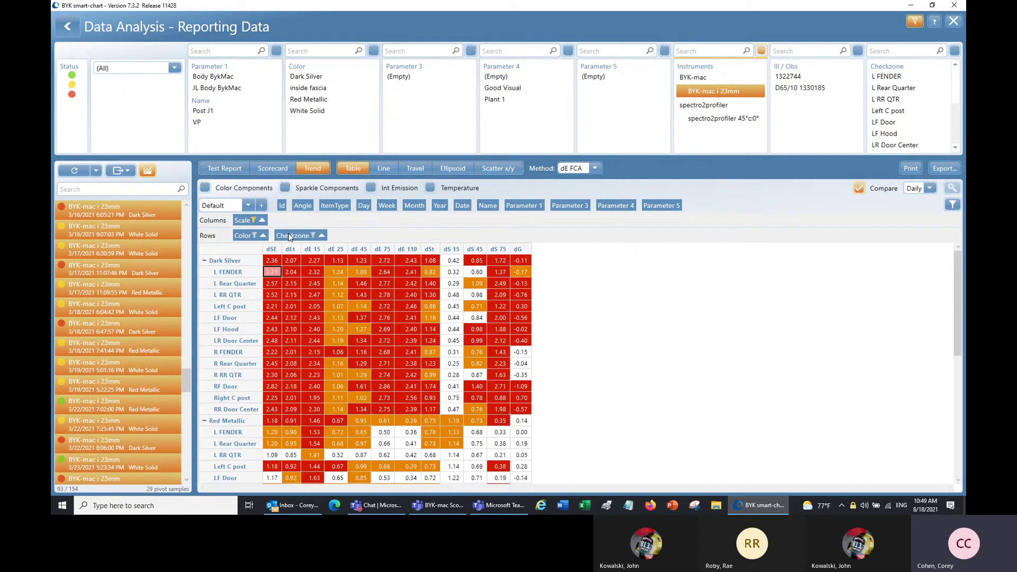
{"action": "scroll", "coordinate": [309, 288], "scroll_direction": "down", "scroll_amount": 5}
{"action": "scroll", "coordinate": [313, 265], "scroll_direction": "up", "scroll_amount": 5}
{"action": "left_click", "coordinate": [313, 236]}
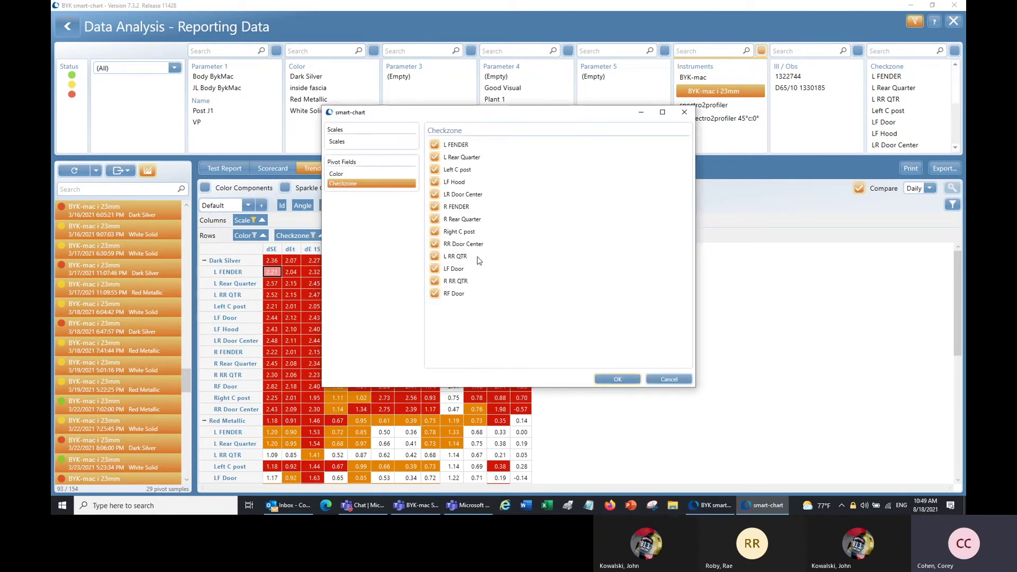
{"action": "left_click", "coordinate": [668, 379]}
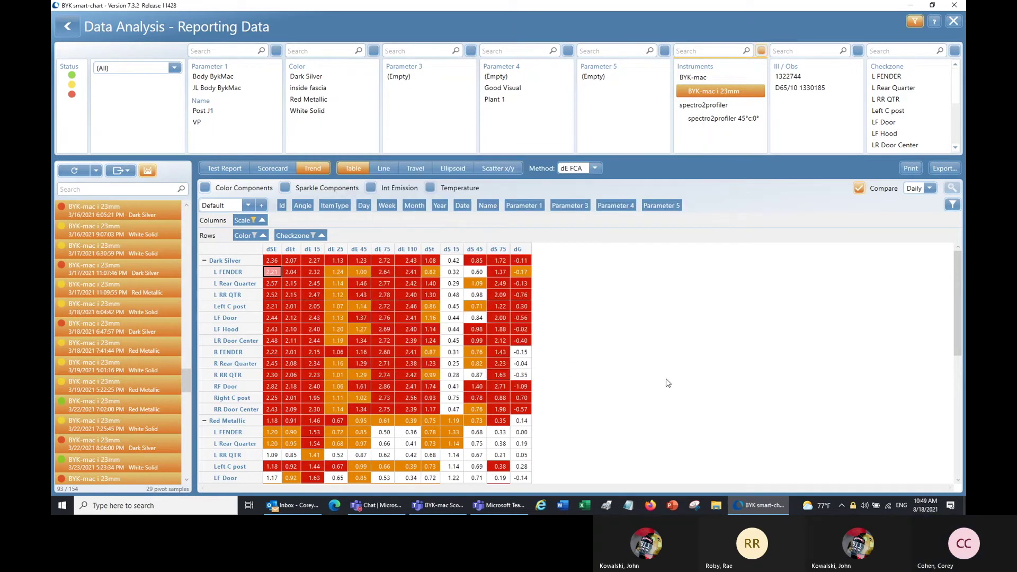
Limit the trend table's scale columns to dSE, dEt and dSt.
{"action": "left_click", "coordinate": [254, 220]}
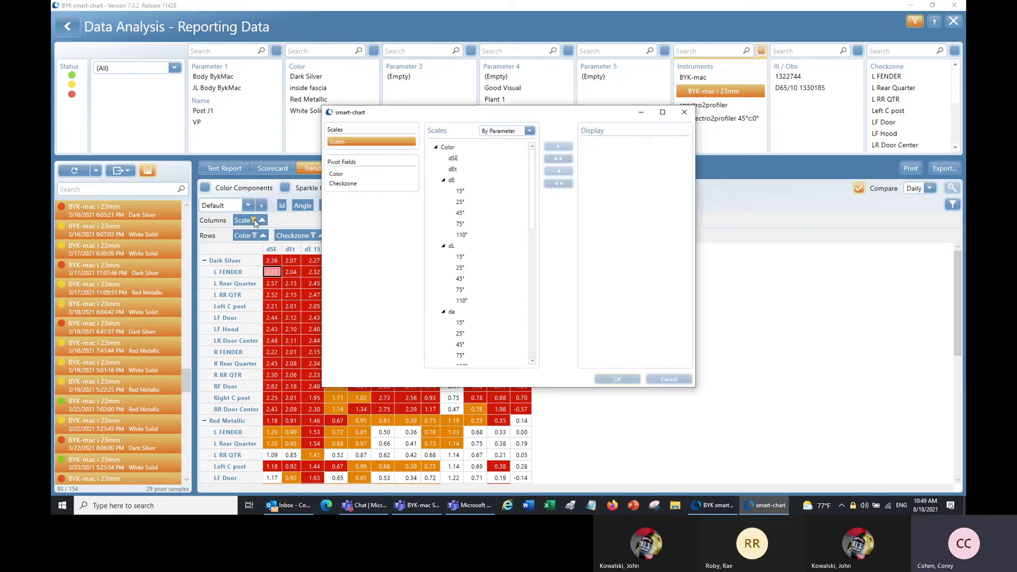
{"action": "left_click_drag", "start_coordinate": [420, 117], "coordinate": [655, 152]}
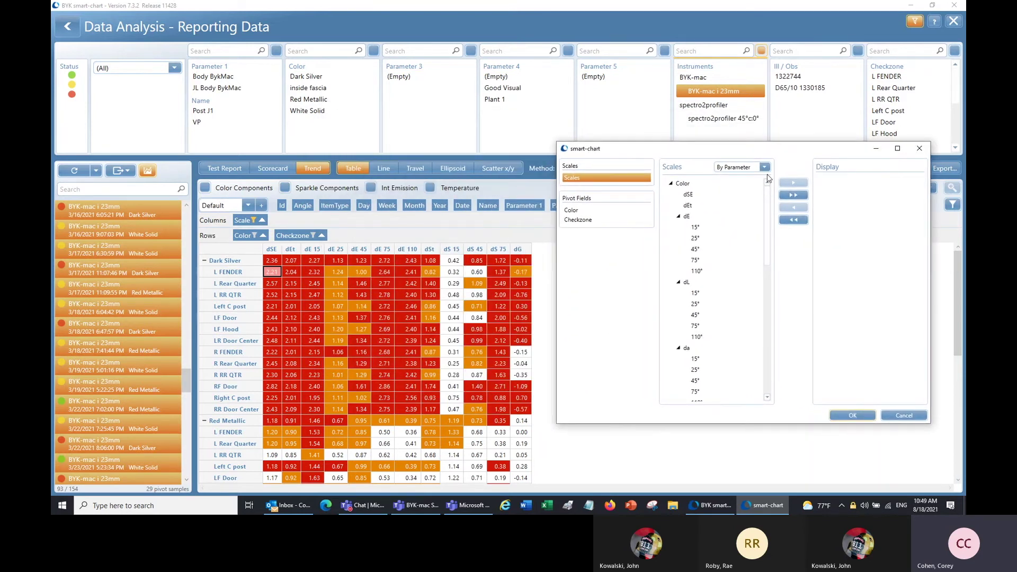
{"action": "left_click_drag", "start_coordinate": [758, 153], "coordinate": [469, 105]}
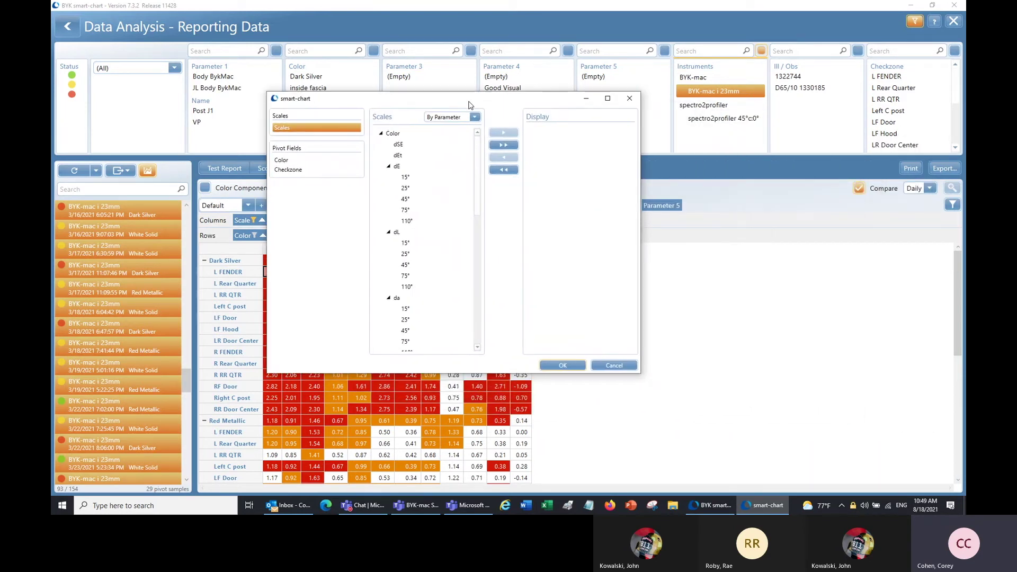
{"action": "left_click", "coordinate": [405, 148]}
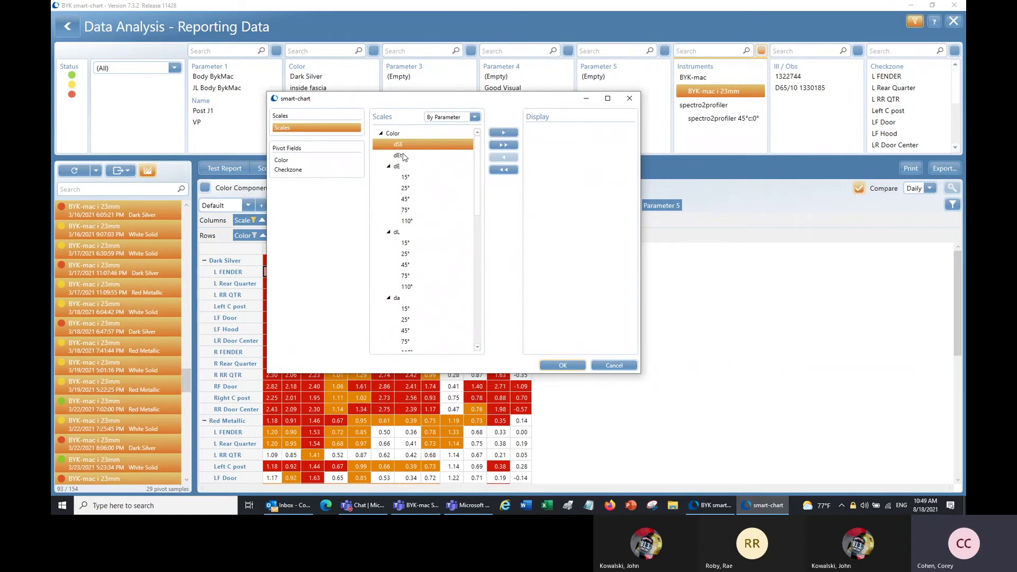
{"action": "left_click_drag", "start_coordinate": [477, 154], "coordinate": [477, 299]}
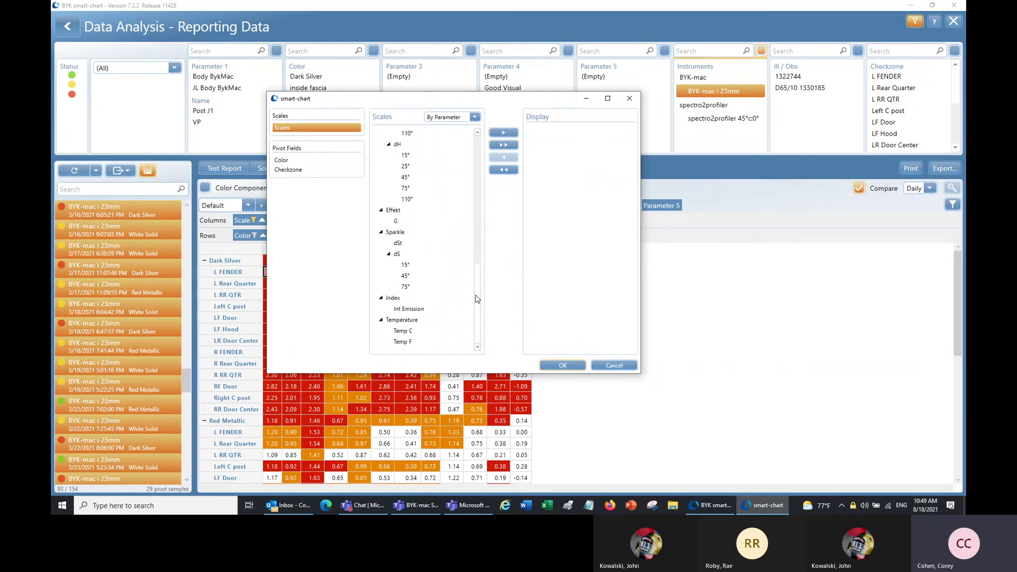
{"action": "left_click", "coordinate": [398, 244]}
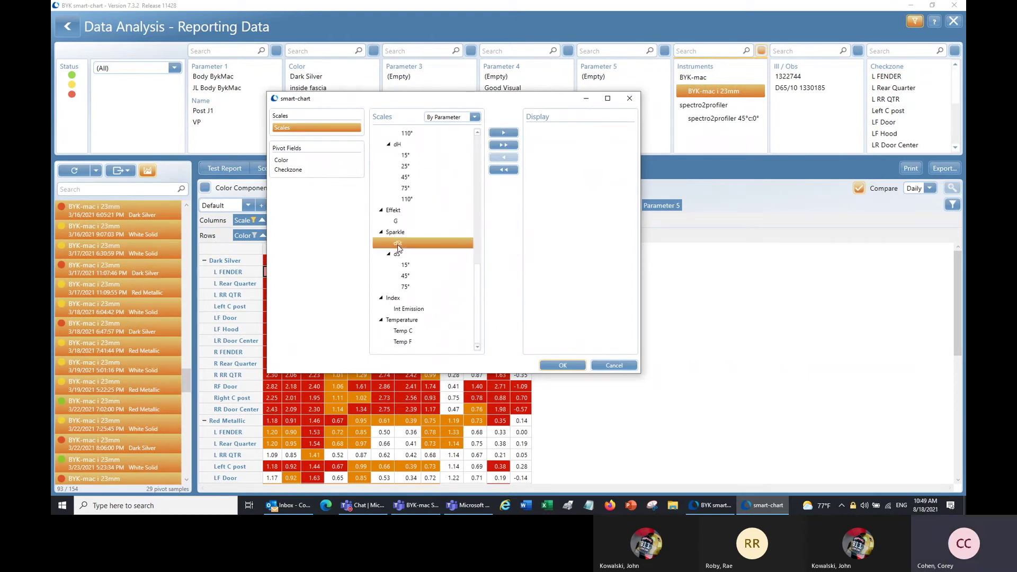
{"action": "left_click", "coordinate": [504, 132]}
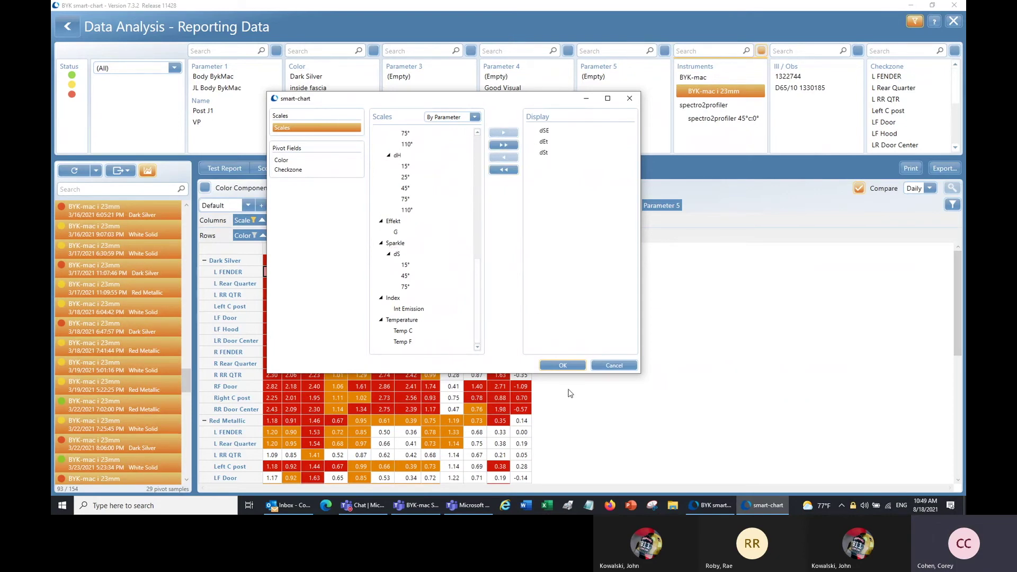
{"action": "left_click", "coordinate": [556, 366]}
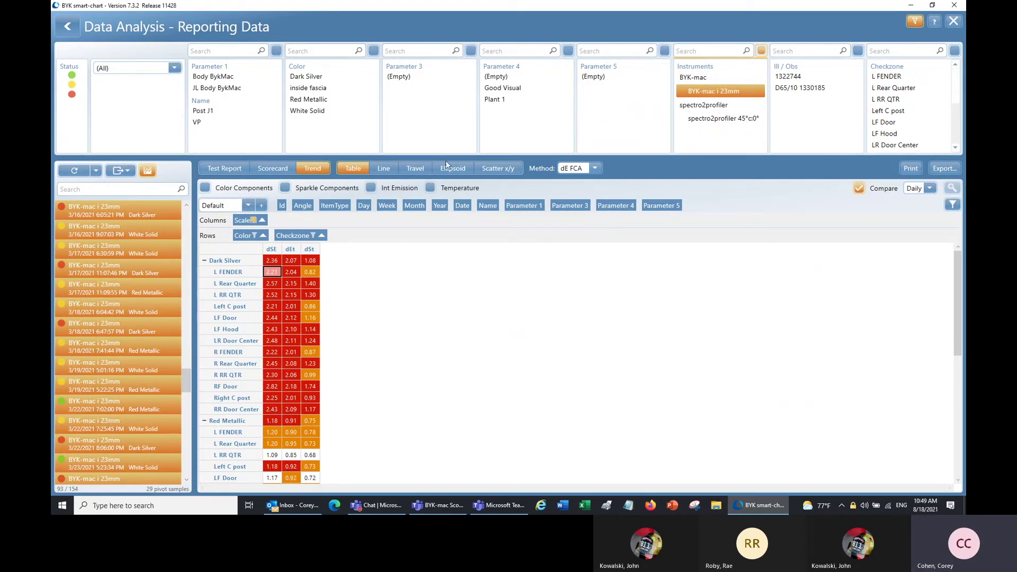
Clear the trend table's custom scale selection and include Color Components, Sparkle Components, Int Emission and Temperature.
{"action": "left_click", "coordinate": [559, 185]}
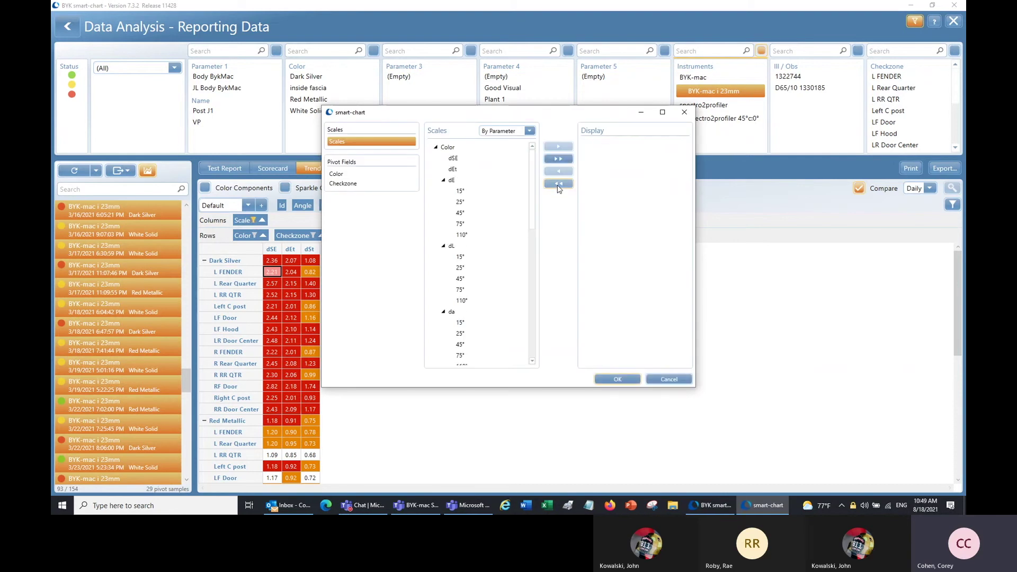
{"action": "left_click", "coordinate": [618, 380]}
{"action": "left_click", "coordinate": [205, 189]}
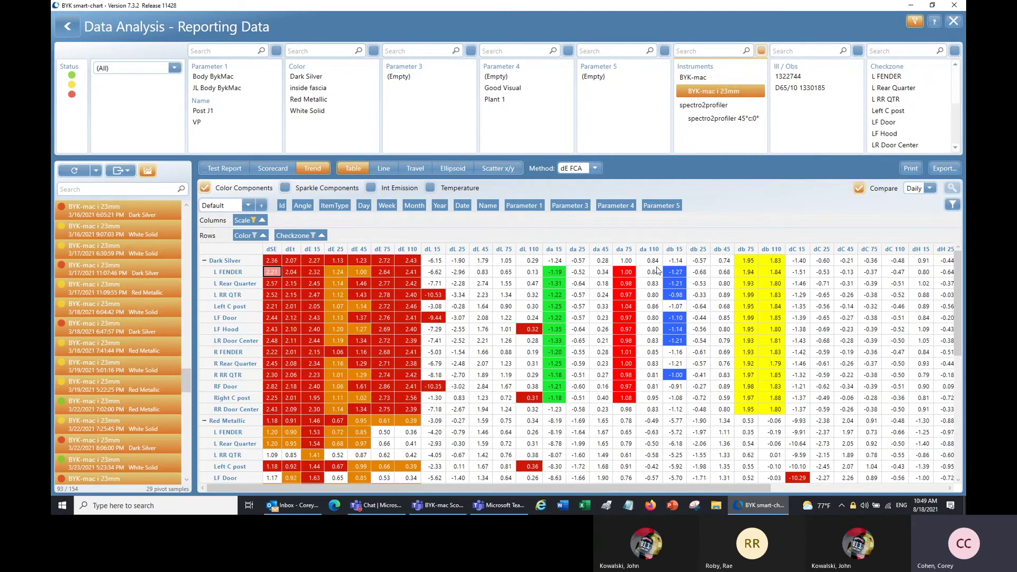
{"action": "left_click", "coordinate": [285, 188]}
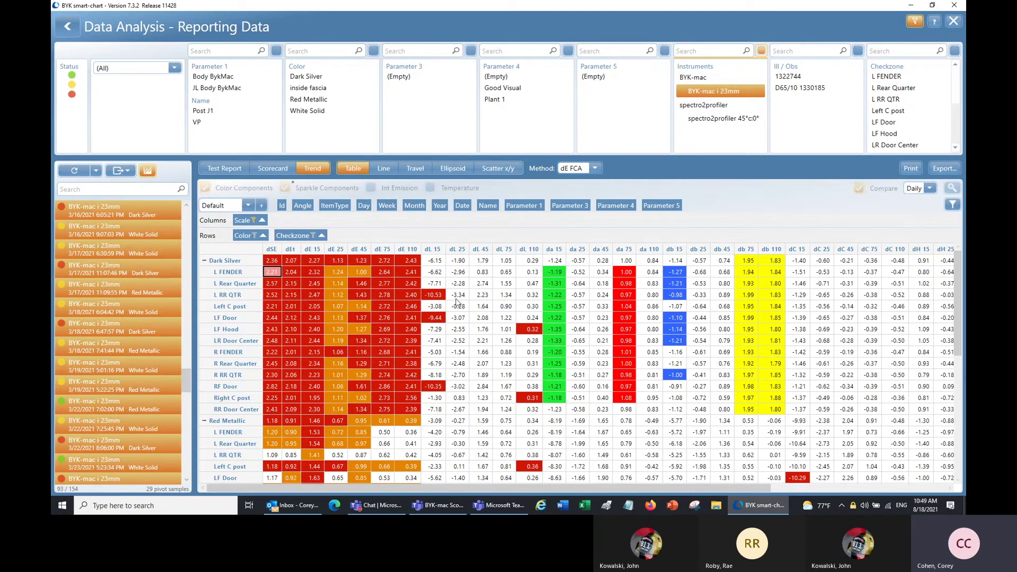
{"action": "left_click_drag", "start_coordinate": [683, 487], "coordinate": [946, 487]}
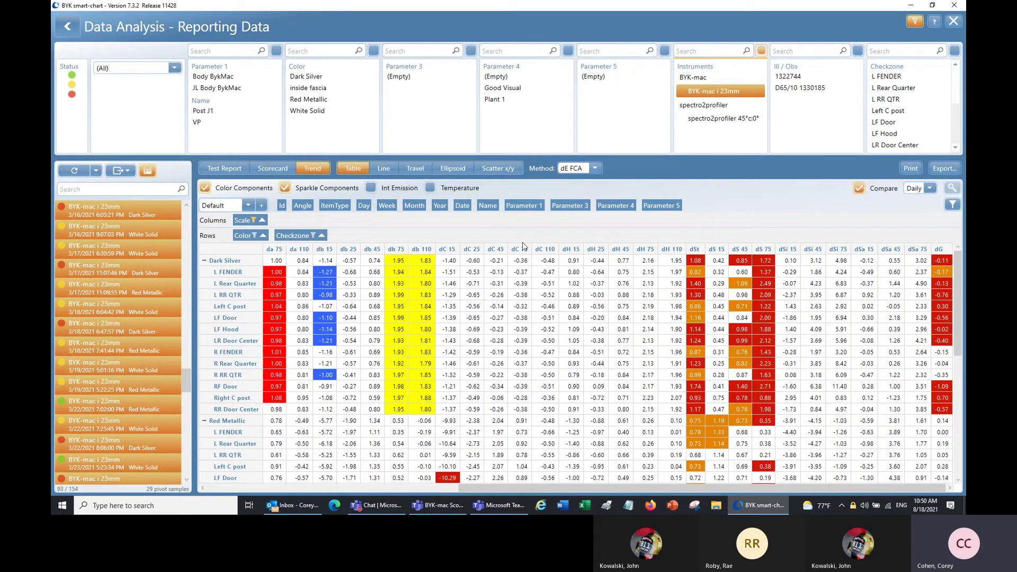
{"action": "left_click", "coordinate": [371, 186]}
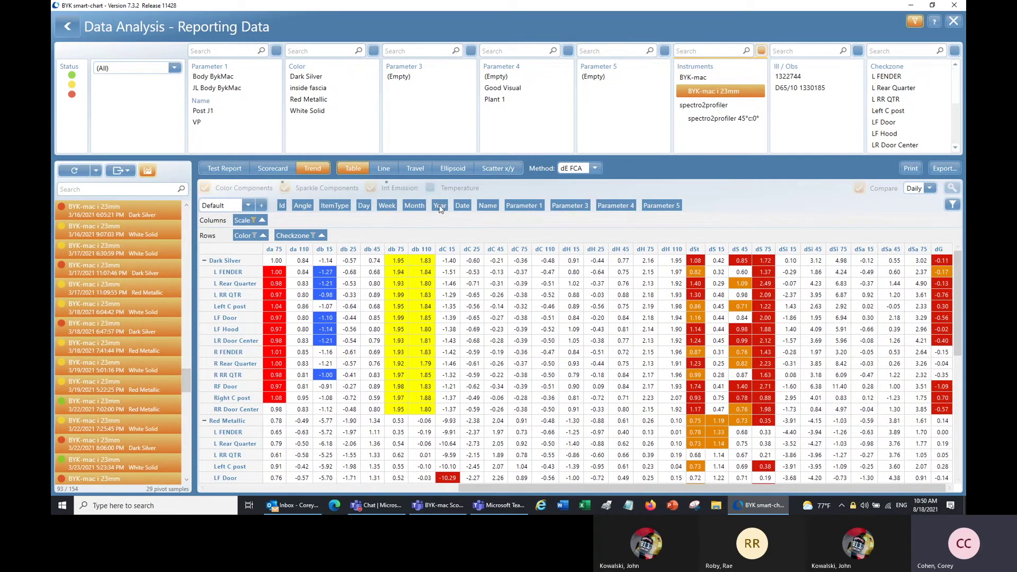
{"action": "left_click", "coordinate": [443, 189]}
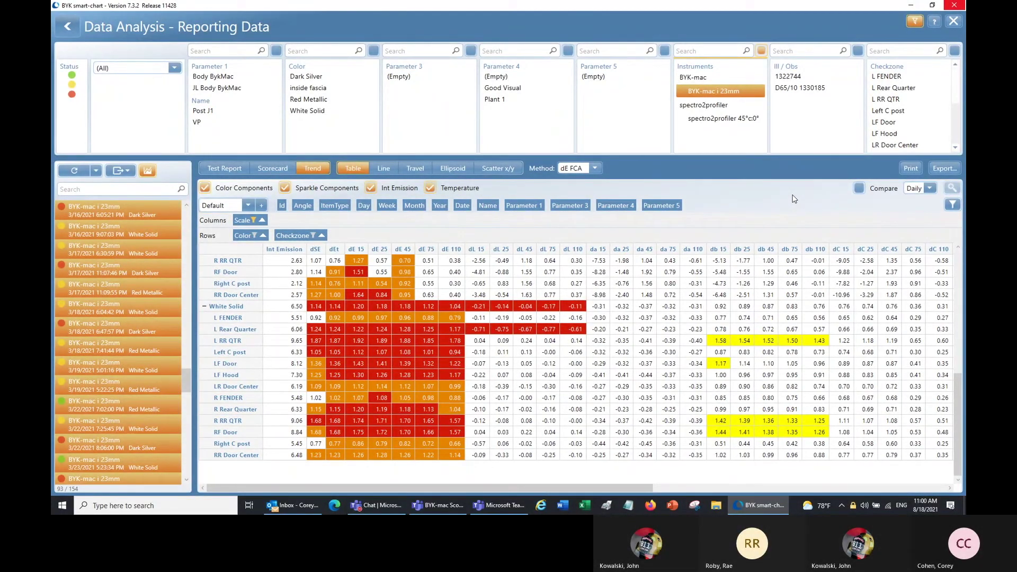
Show the trend line graphs for the Dark Silver L FENDER and R FENDER checkzones.
{"action": "left_click", "coordinate": [314, 168]}
{"action": "left_click", "coordinate": [384, 171]}
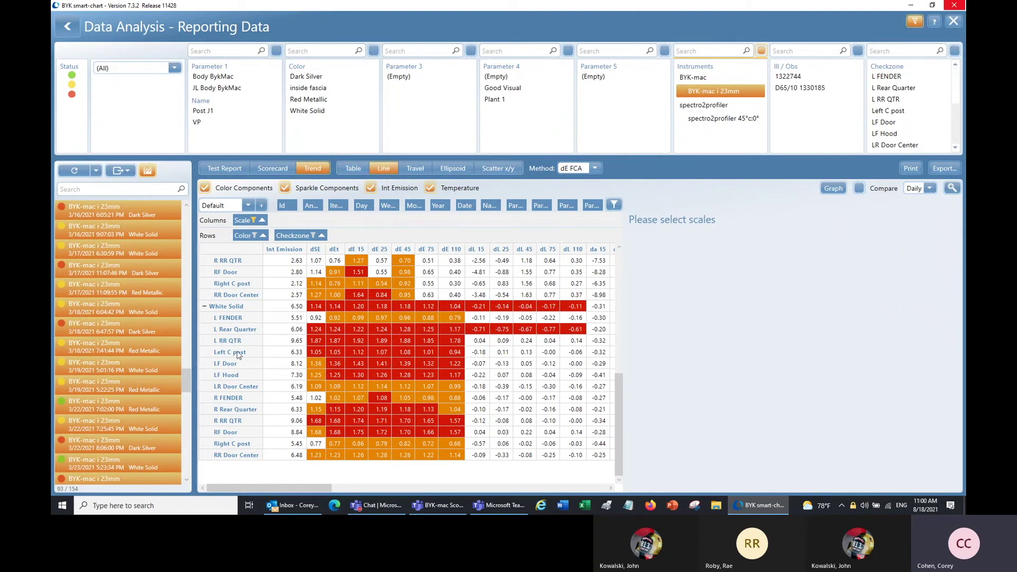
{"action": "scroll", "coordinate": [251, 371], "scroll_direction": "up", "scroll_amount": 8}
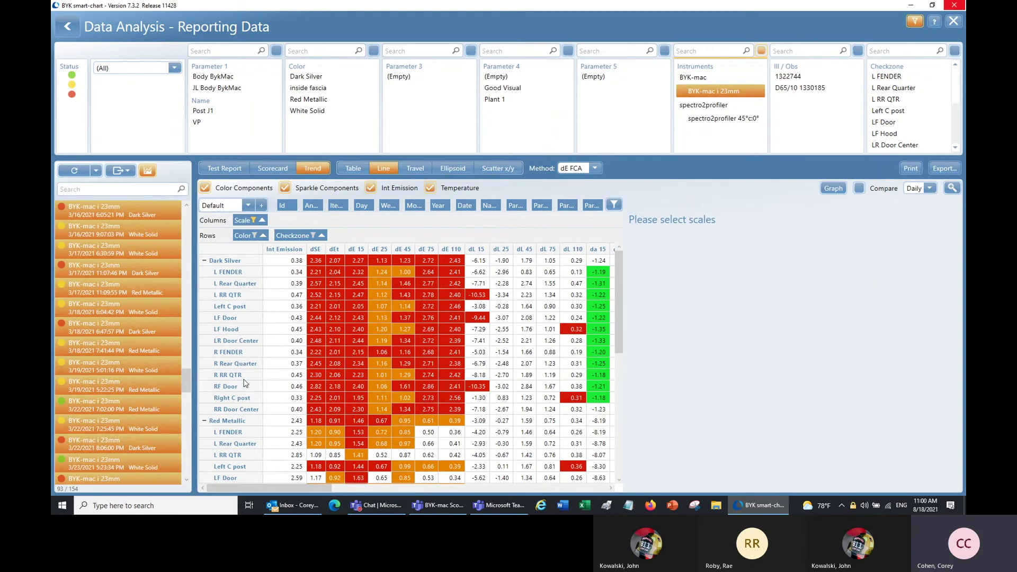
{"action": "left_click", "coordinate": [235, 274]}
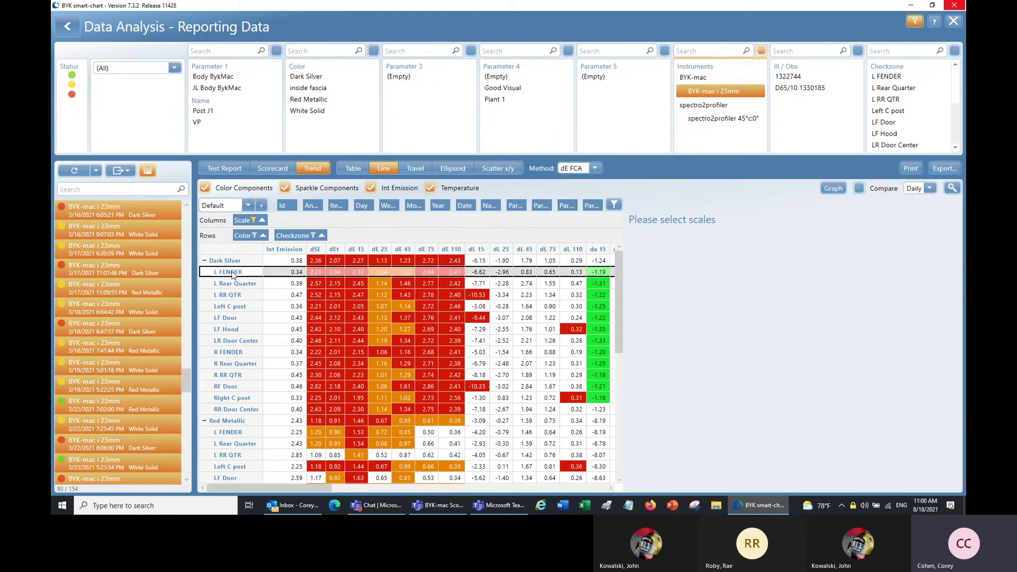
{"action": "left_click", "coordinate": [232, 352], "text": "ctrl"}
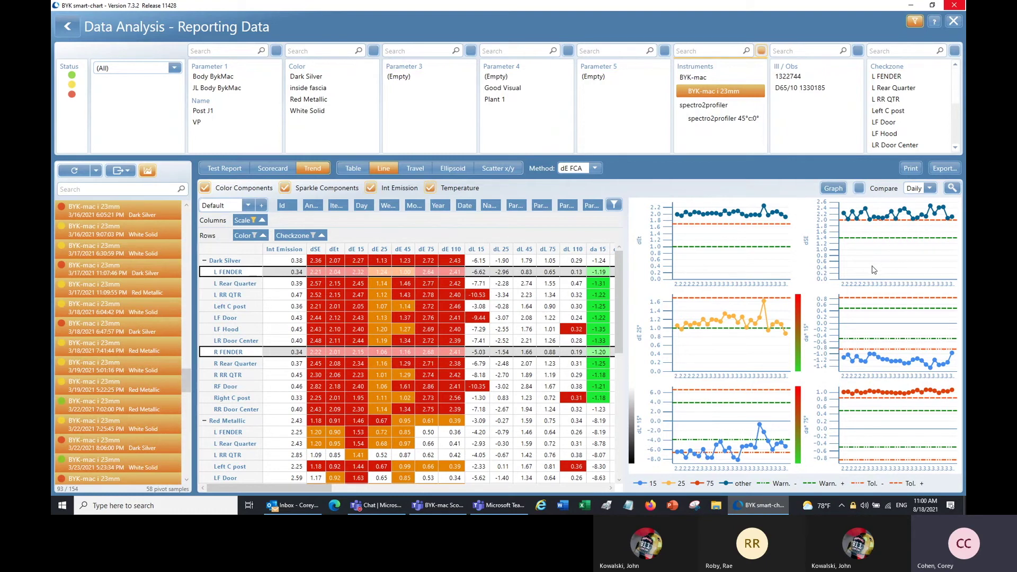
Plot the line graphs as Checkzone by timestamp, compare the two fenders as separate lines, and inspect the enlarged graphs.
{"action": "left_click", "coordinate": [929, 188]}
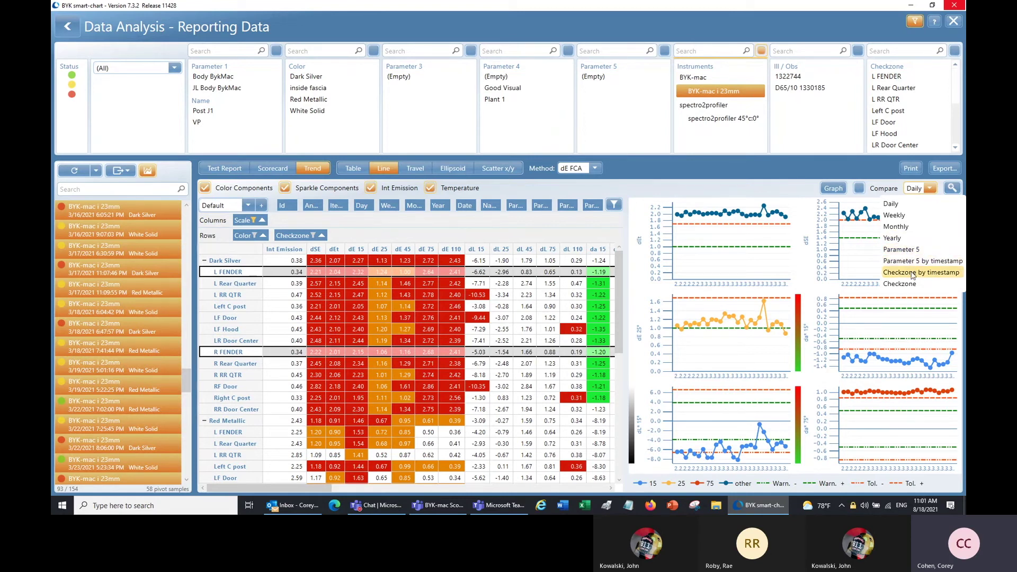
{"action": "left_click", "coordinate": [912, 273]}
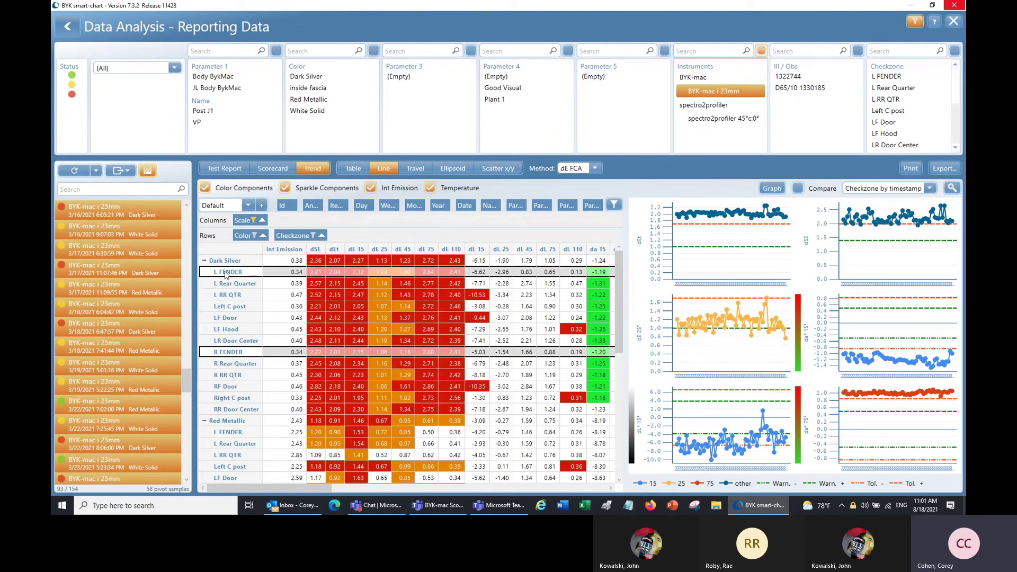
{"action": "left_click", "coordinate": [798, 188]}
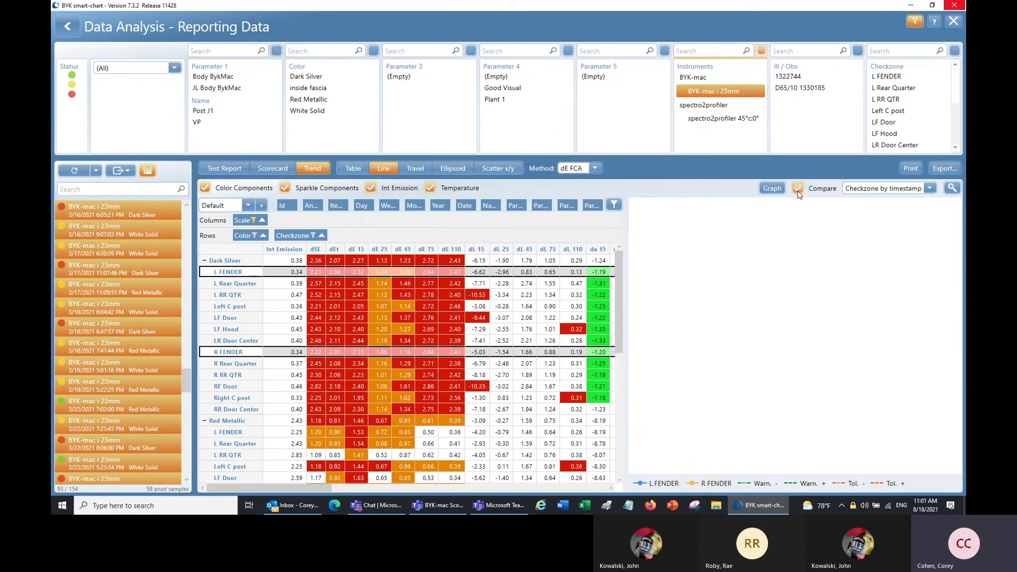
{"action": "left_click", "coordinate": [953, 189]}
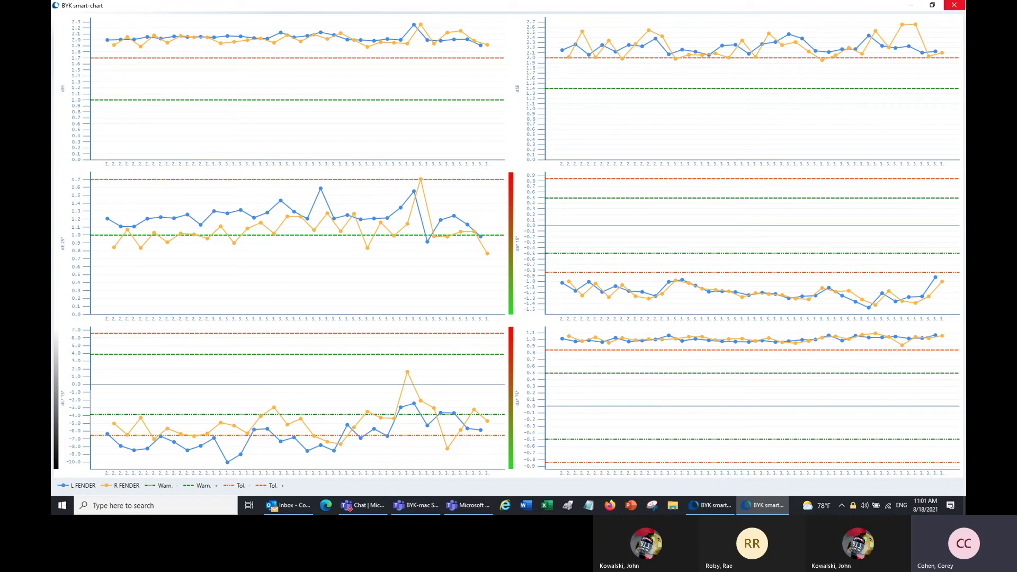
{"action": "left_click", "coordinate": [964, 5]}
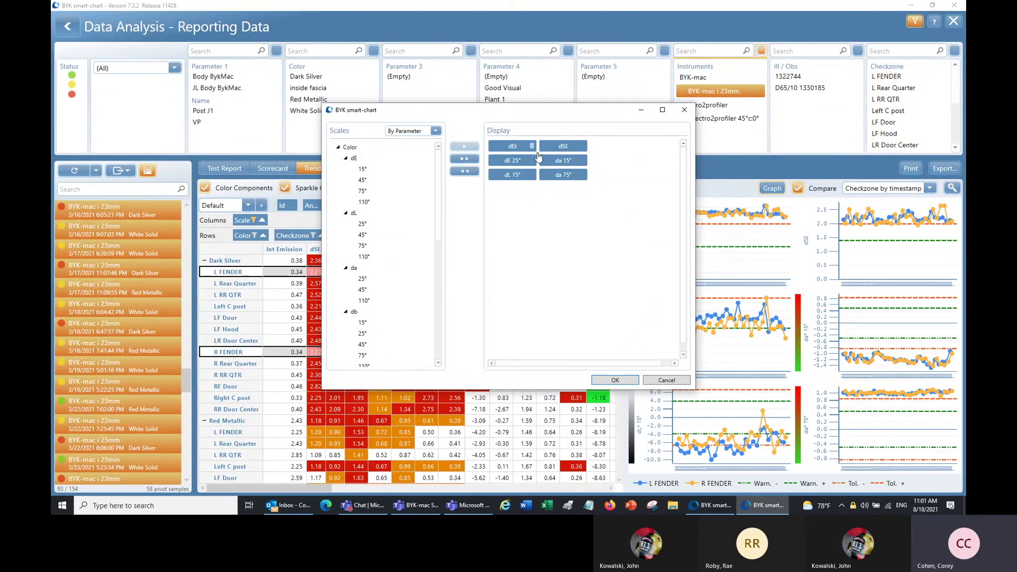
Remove dL 15° and da 75° from the displayed line graphs, and add dE 75°, dL 45° and da 75°.
{"action": "left_click", "coordinate": [532, 175]}
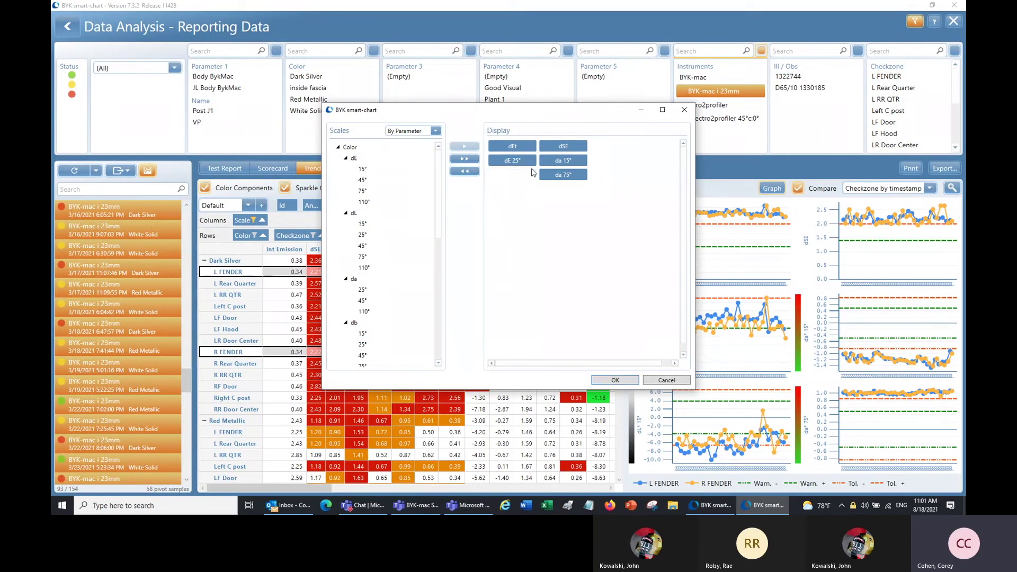
{"action": "left_click", "coordinate": [582, 175]}
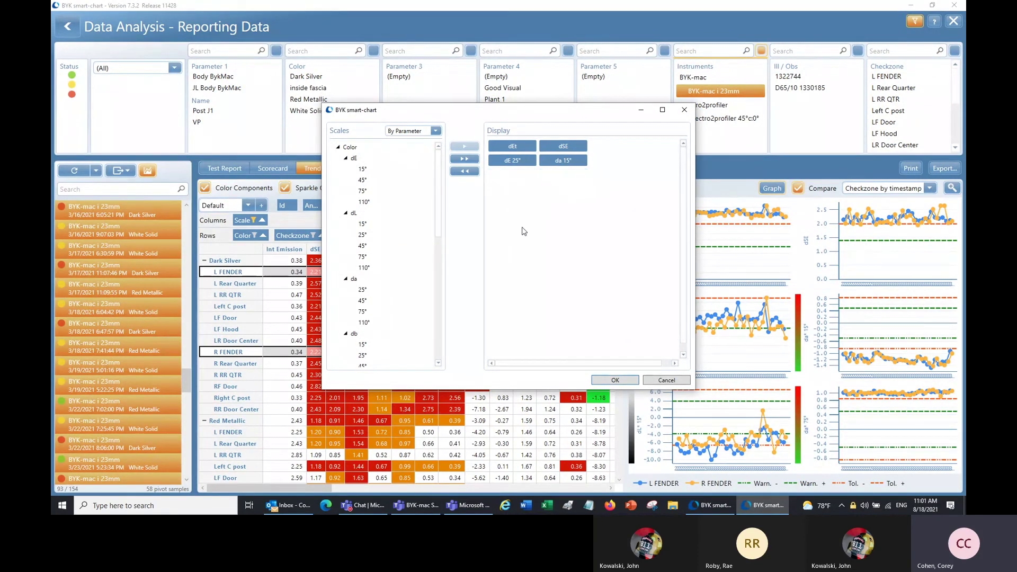
{"action": "left_click", "coordinate": [370, 194]}
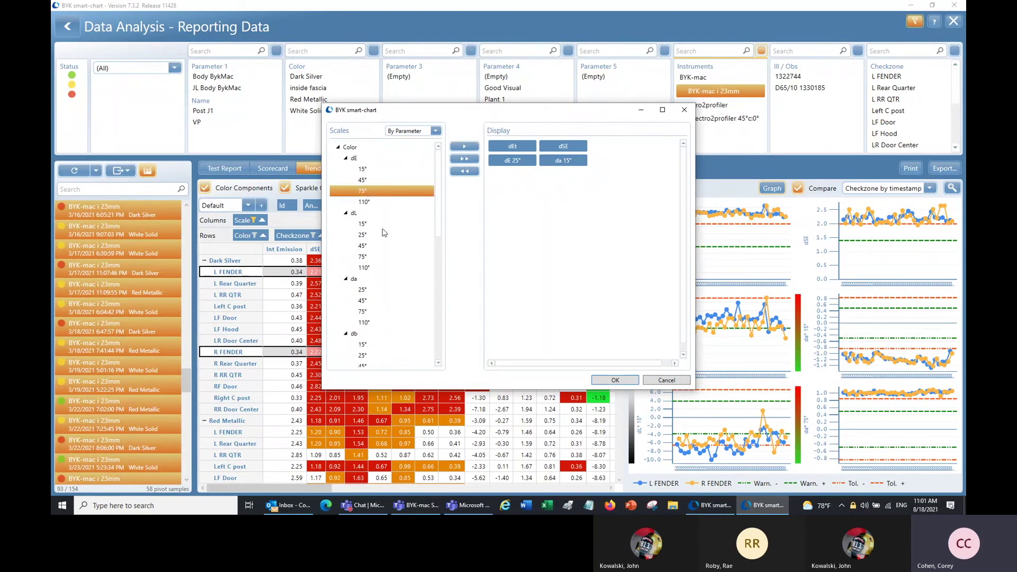
{"action": "left_click", "coordinate": [377, 247], "text": "ctrl"}
{"action": "left_click", "coordinate": [373, 312], "text": "ctrl"}
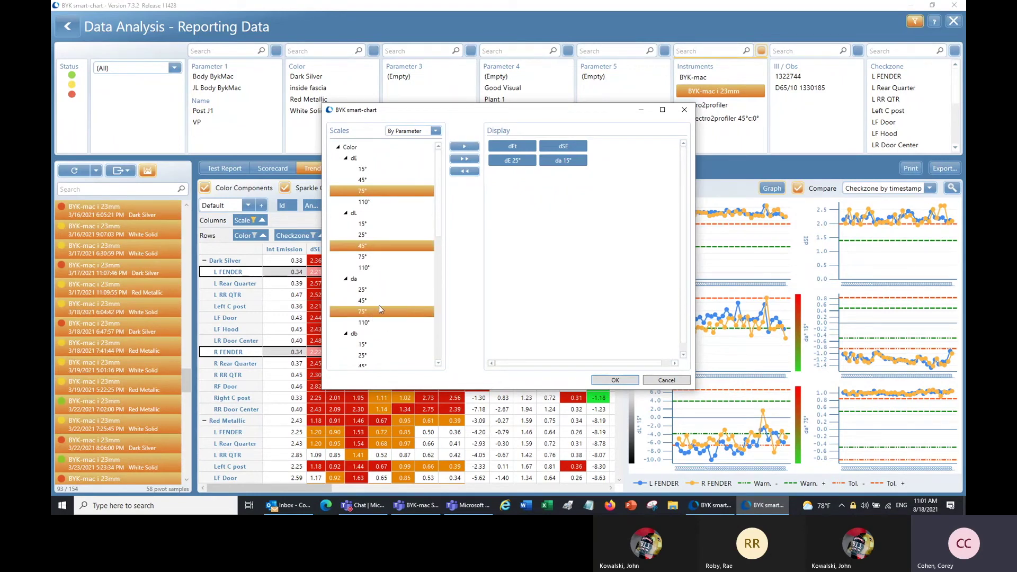
{"action": "left_click", "coordinate": [464, 147]}
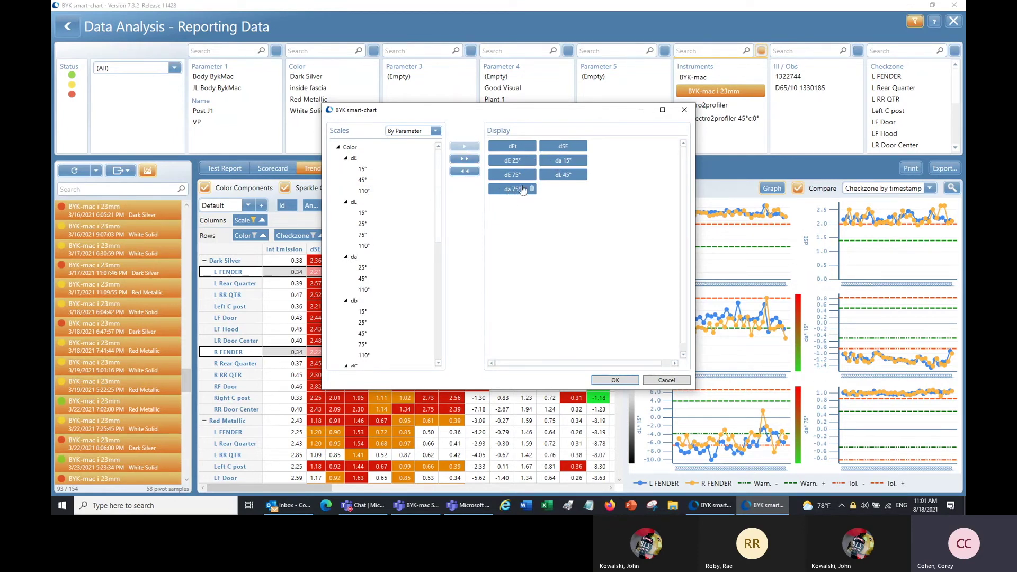
Arrange the graph layout in rows as dEt, da 75°; dE 25°, da 15°, dL 45°; and dE 75°, dSE, and enlarge the graphs.
{"action": "left_click_drag", "start_coordinate": [513, 189], "coordinate": [570, 172]}
{"action": "left_click_drag", "start_coordinate": [616, 148], "coordinate": [562, 149]}
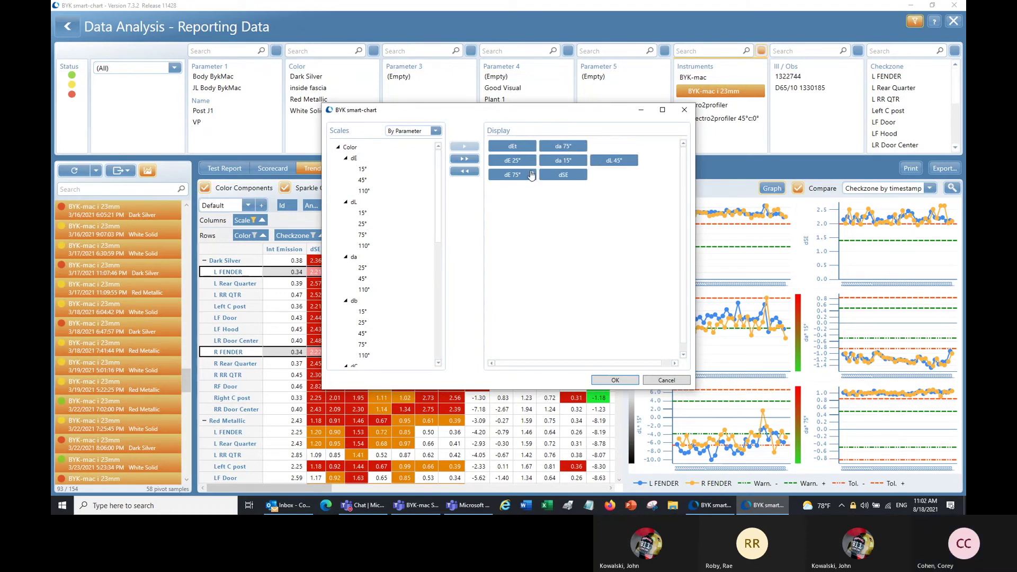
{"action": "left_click", "coordinate": [604, 381]}
{"action": "left_click", "coordinate": [952, 188]}
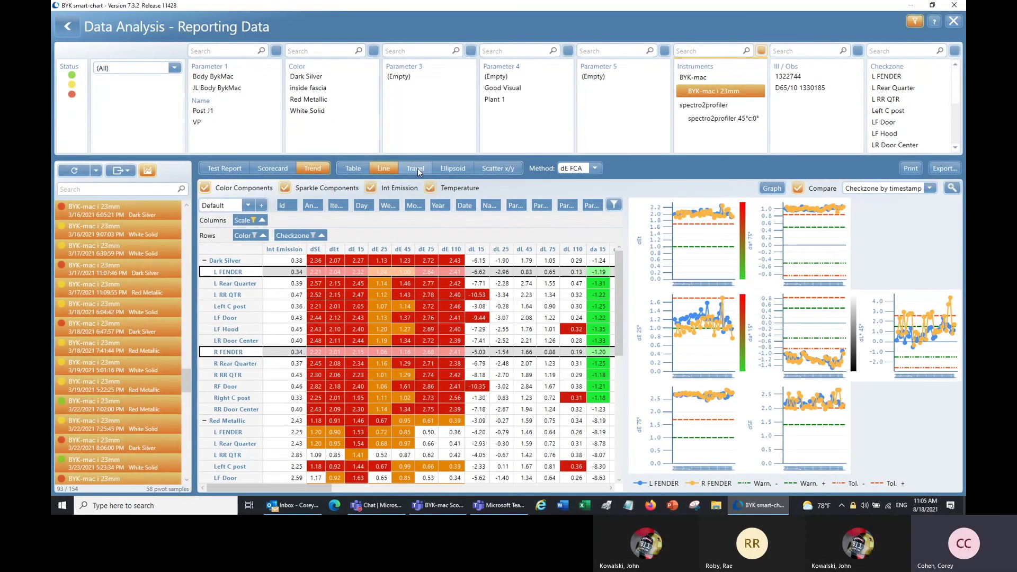
Show the Travel graphs comparing the L FENDER and R FENDER checkzones, and inspect the enlarged dE, dL*, da* and db* graphs.
{"action": "left_click", "coordinate": [415, 168]}
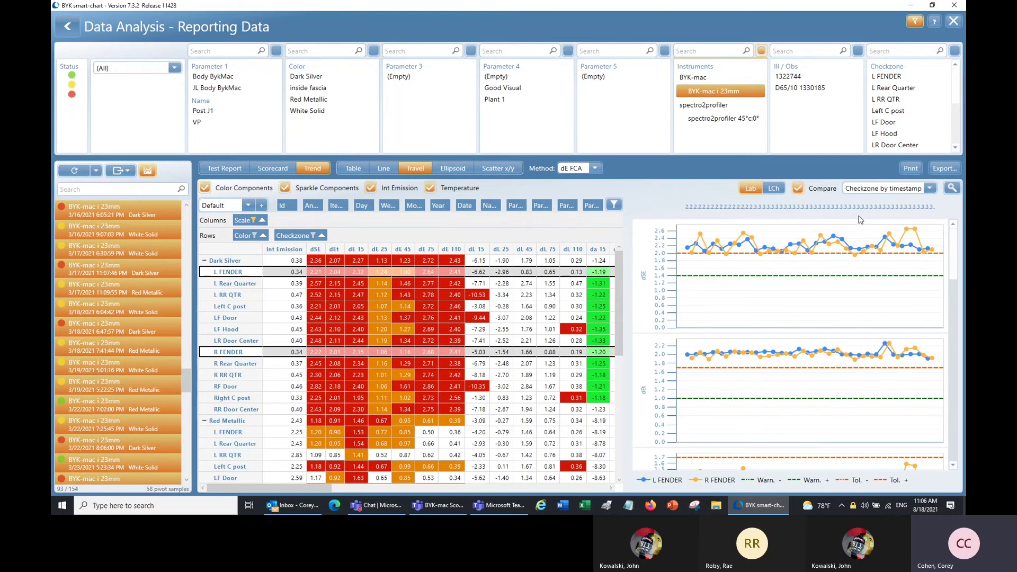
{"action": "left_click", "coordinate": [953, 190]}
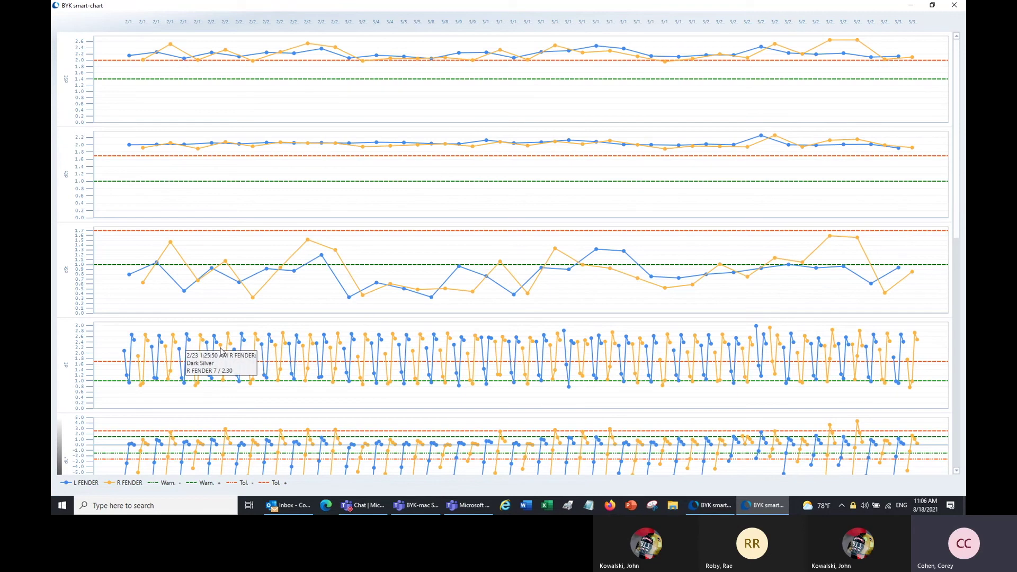
{"action": "scroll", "coordinate": [221, 351], "scroll_direction": "down", "scroll_amount": 3}
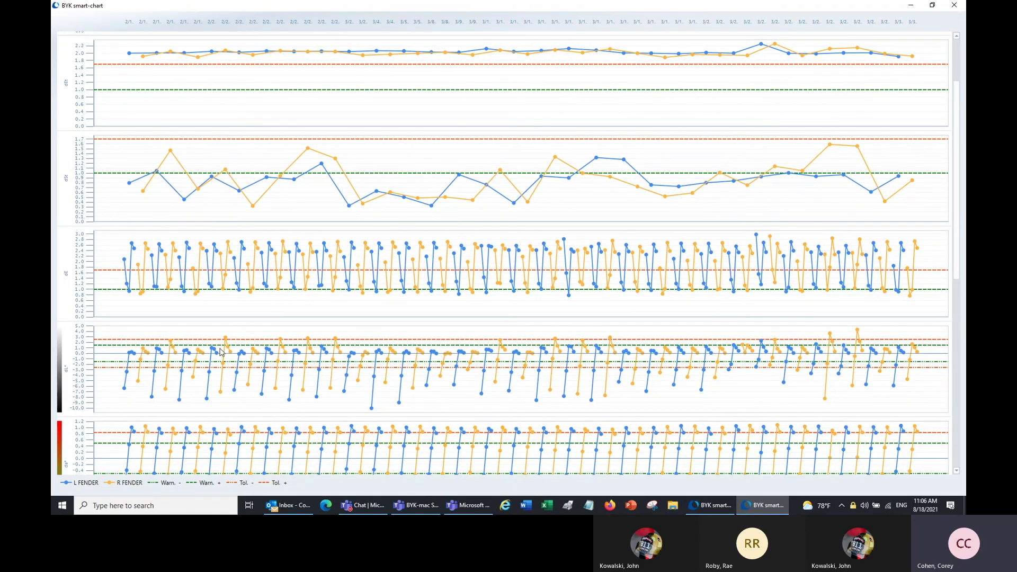
{"action": "scroll", "coordinate": [221, 351], "scroll_direction": "down", "scroll_amount": 1}
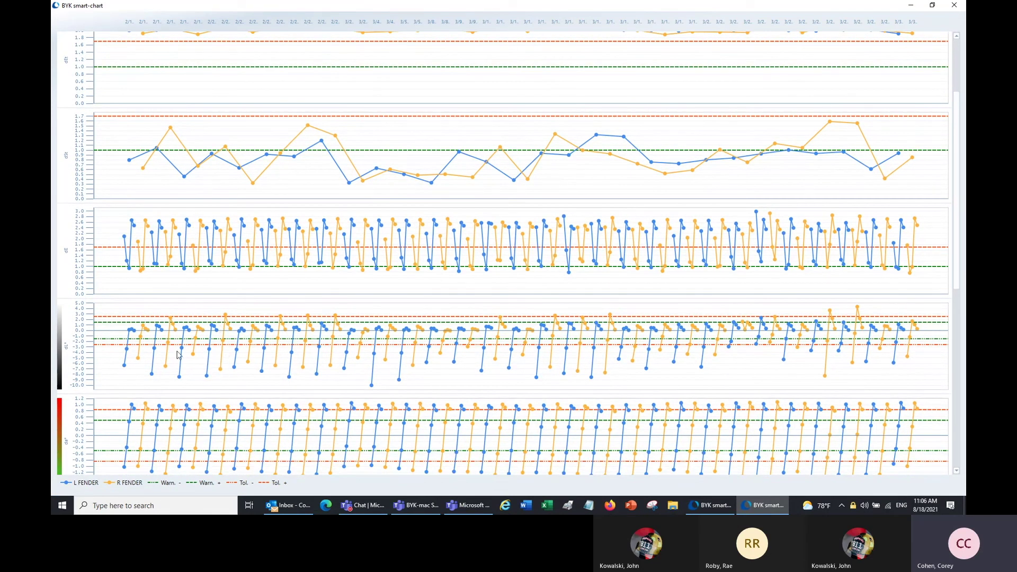
{"action": "scroll", "coordinate": [124, 371], "scroll_direction": "down", "scroll_amount": 1}
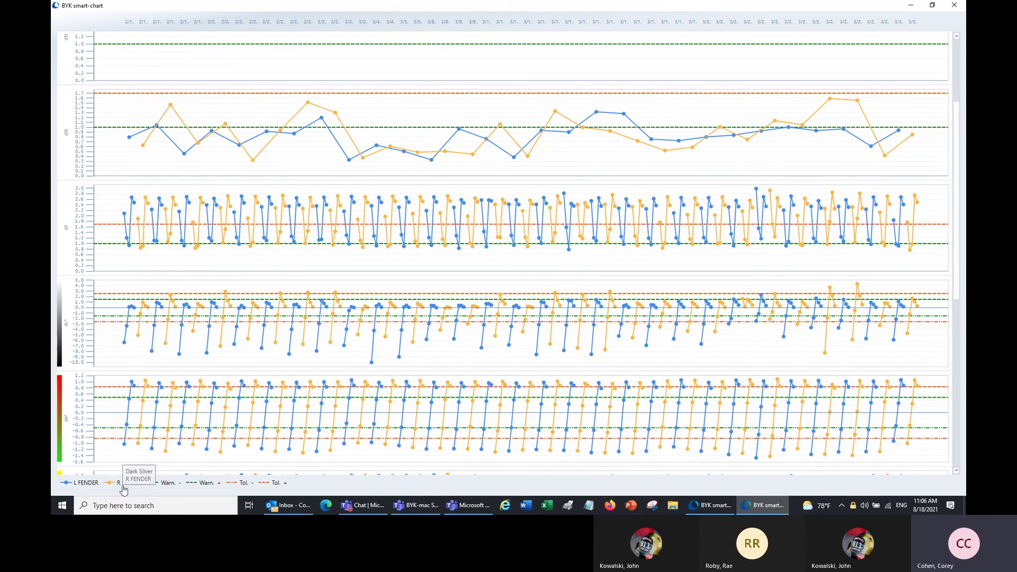
{"action": "mouse_move", "coordinate": [147, 434]}
{"action": "scroll", "coordinate": [144, 433], "scroll_direction": "down", "scroll_amount": 5}
{"action": "scroll", "coordinate": [180, 442], "scroll_direction": "down", "scroll_amount": 3}
{"action": "scroll", "coordinate": [177, 431], "scroll_direction": "up", "scroll_amount": 4}
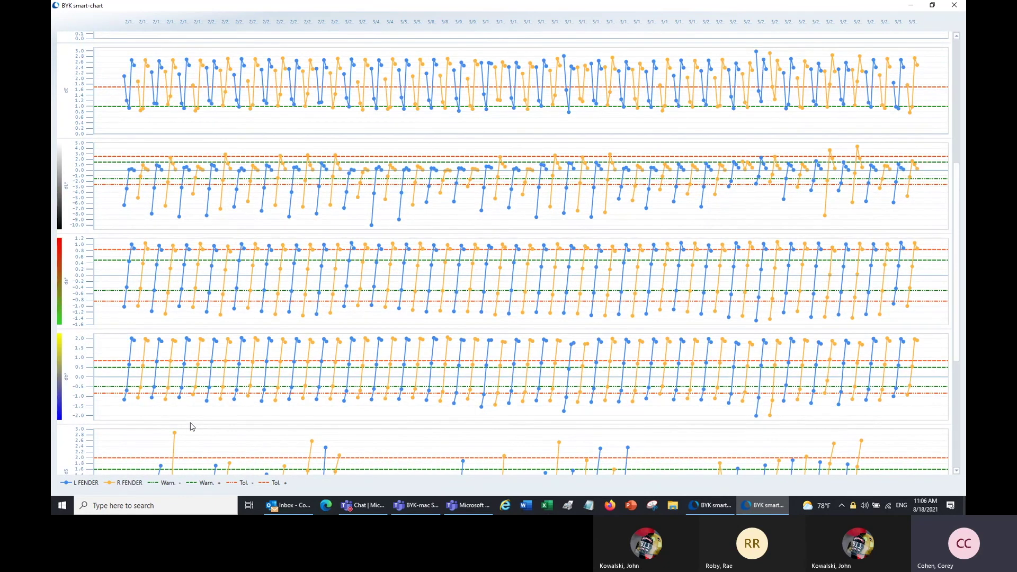
{"action": "scroll", "coordinate": [193, 416], "scroll_direction": "up", "scroll_amount": 2}
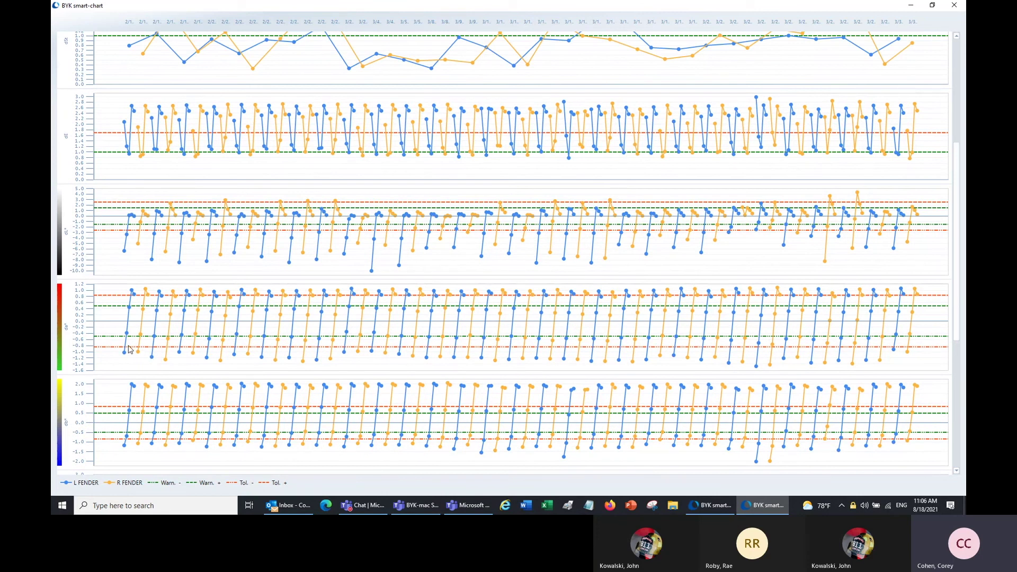
{"action": "mouse_move", "coordinate": [126, 336]}
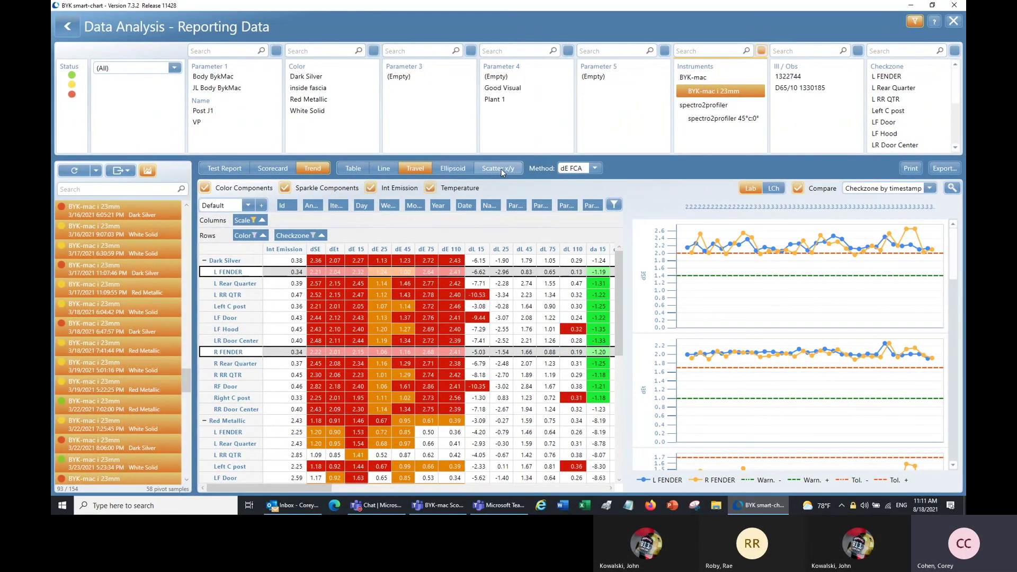
Show the Scatter x/y plots for both fenders, and inspect the enlarged 15° and 25° color plots and the 15° effect plot.
{"action": "left_click", "coordinate": [501, 170]}
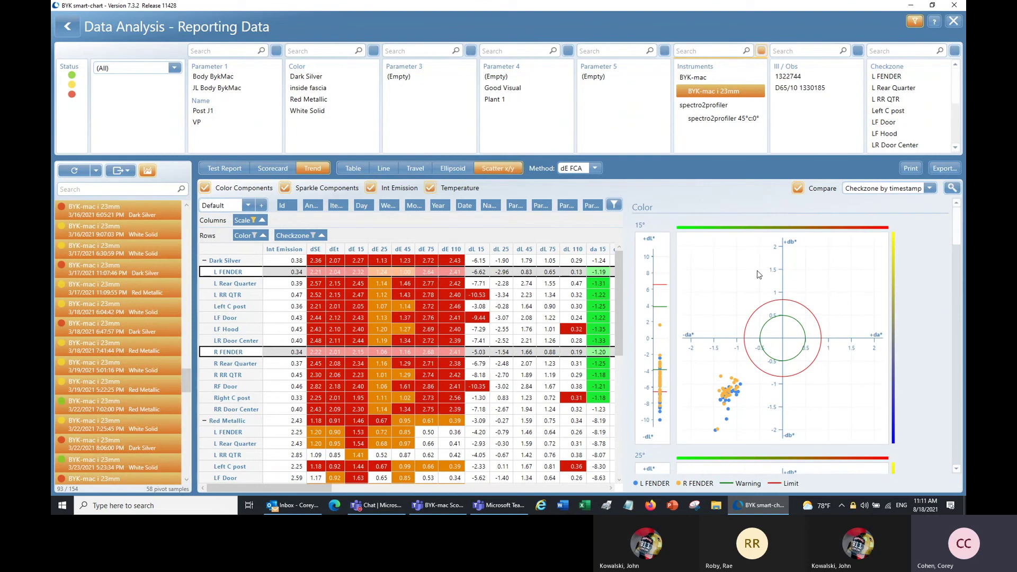
{"action": "left_click", "coordinate": [953, 189]}
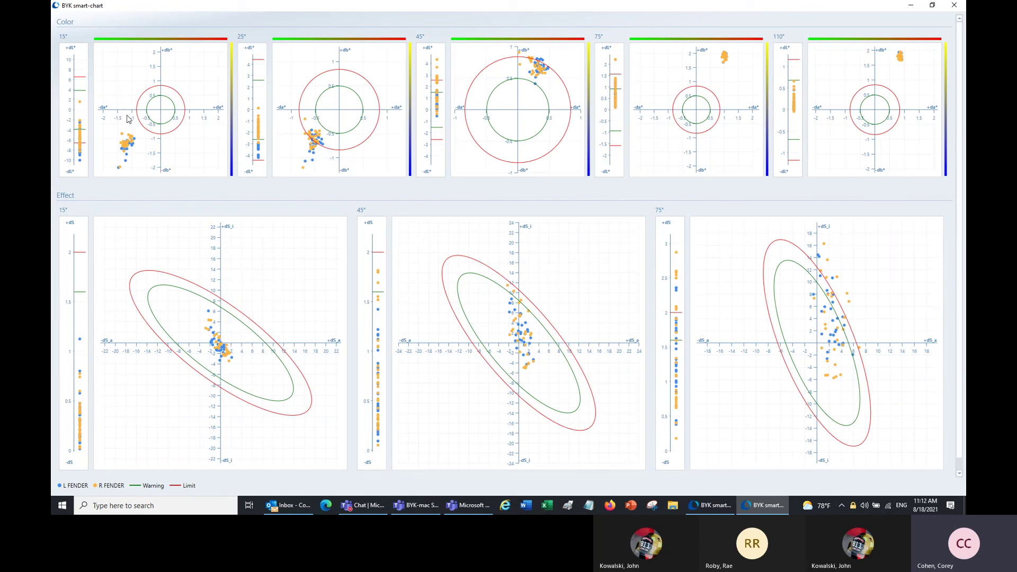
{"action": "mouse_move", "coordinate": [125, 152]}
{"action": "mouse_move", "coordinate": [264, 166]}
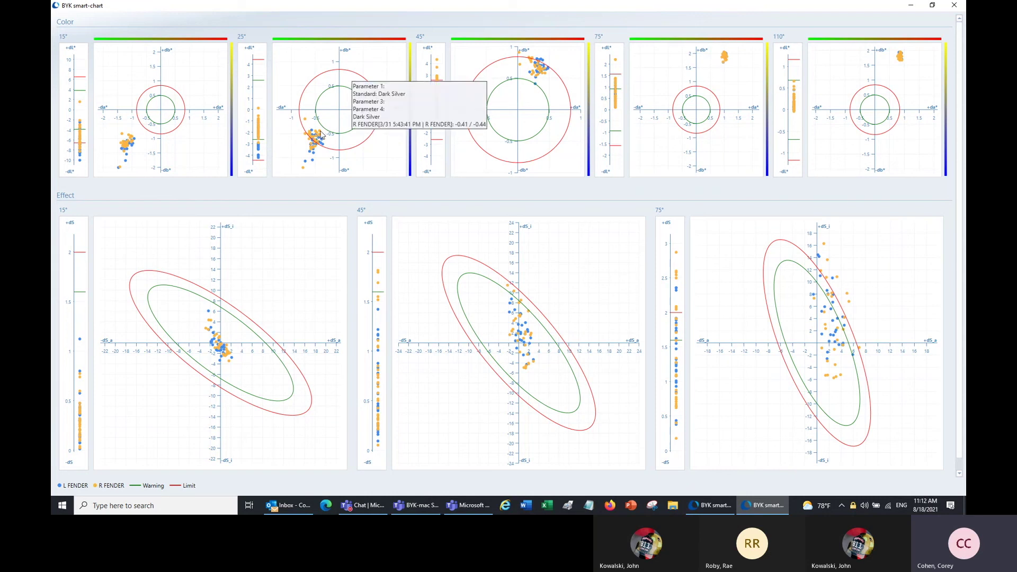
{"action": "mouse_move", "coordinate": [313, 157]}
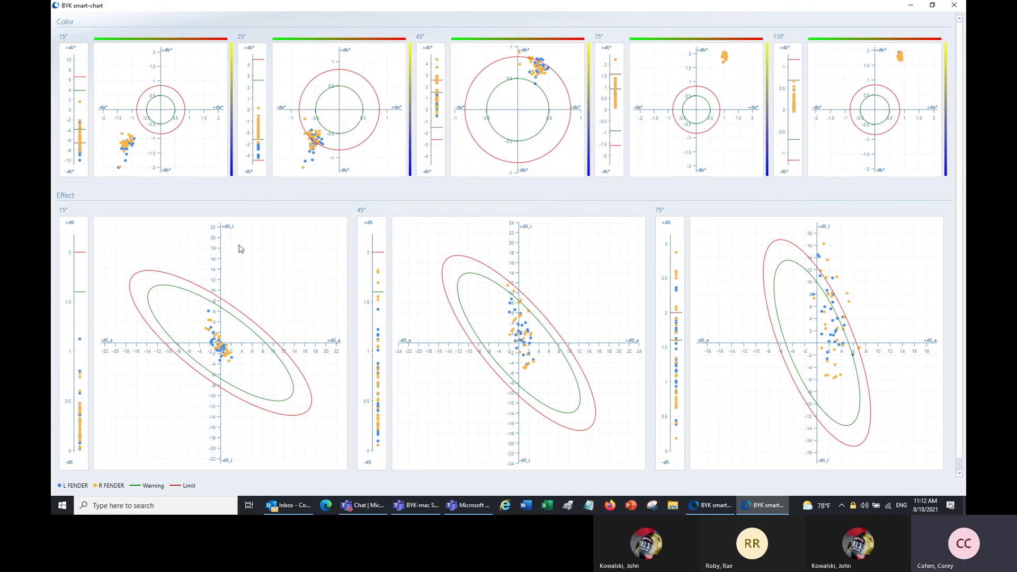
{"action": "mouse_move", "coordinate": [207, 331]}
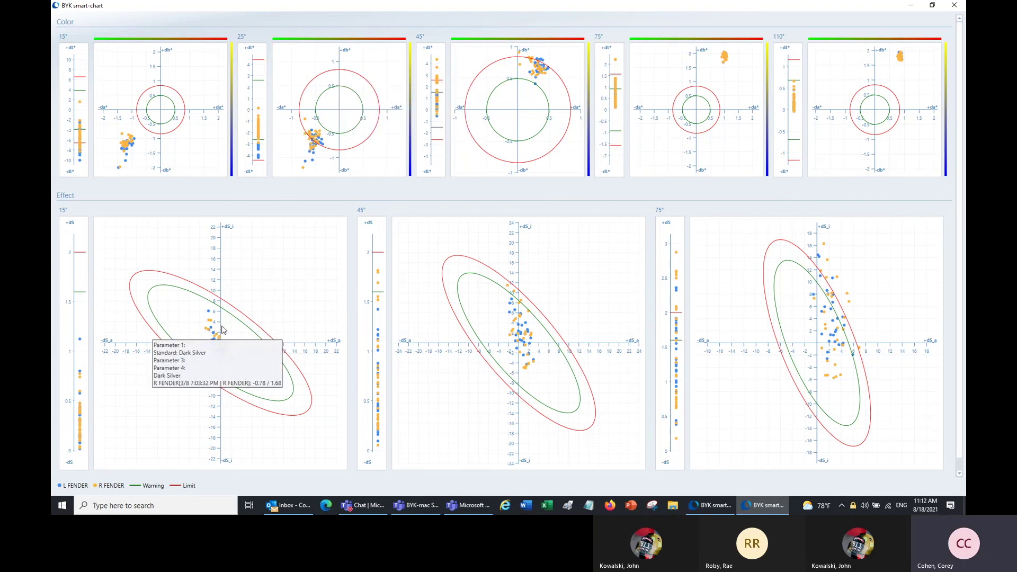